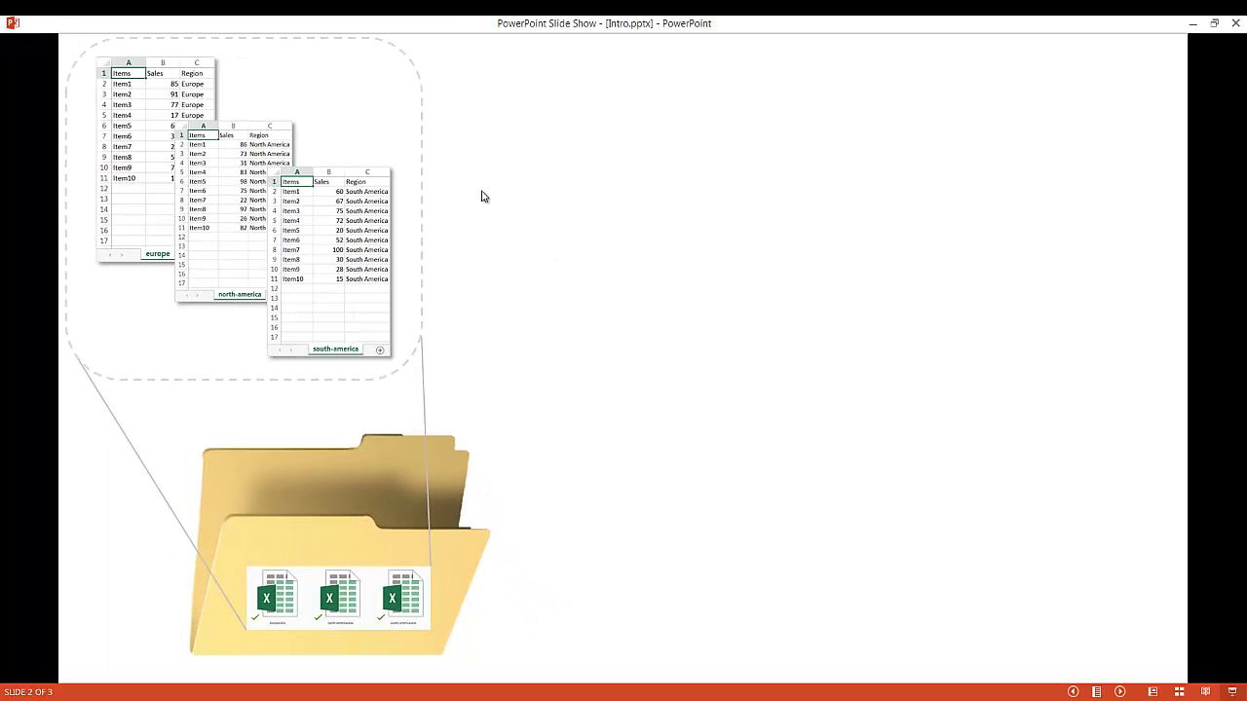
# Play the slide's folder-to-table combine animation, then advance to the Considerations bullets.
pyautogui.click(480, 197)
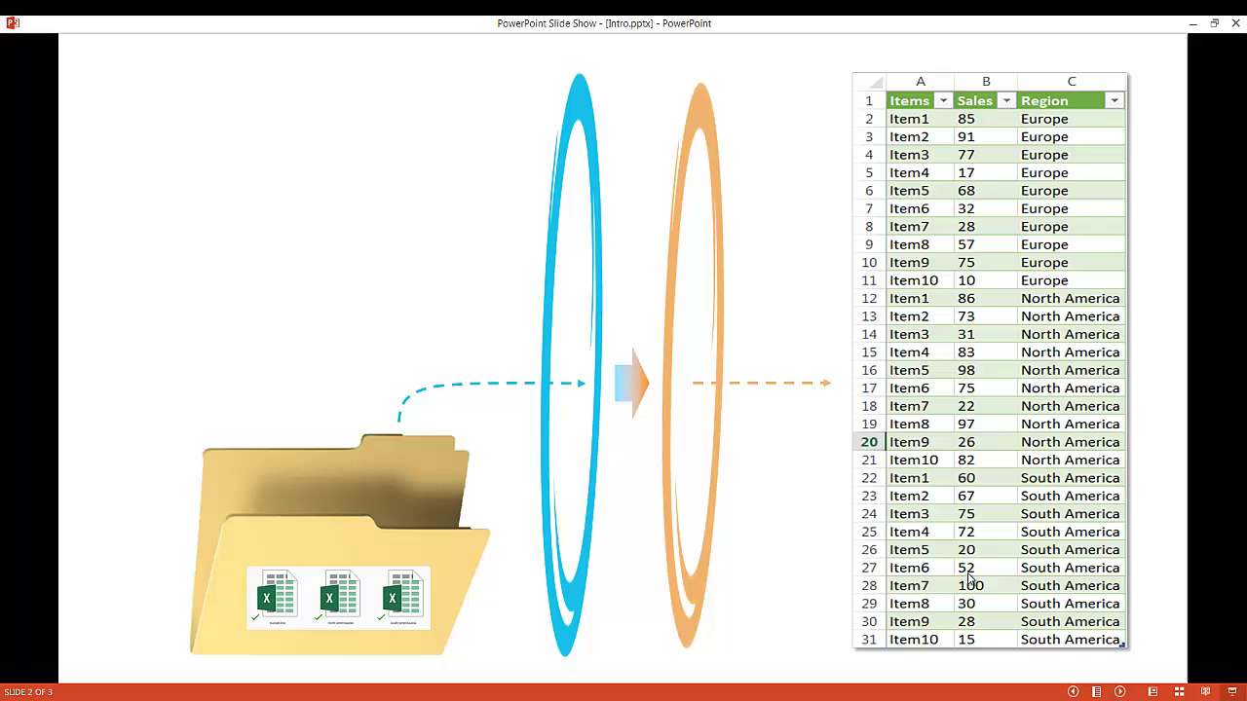
pyautogui.click(969, 579)
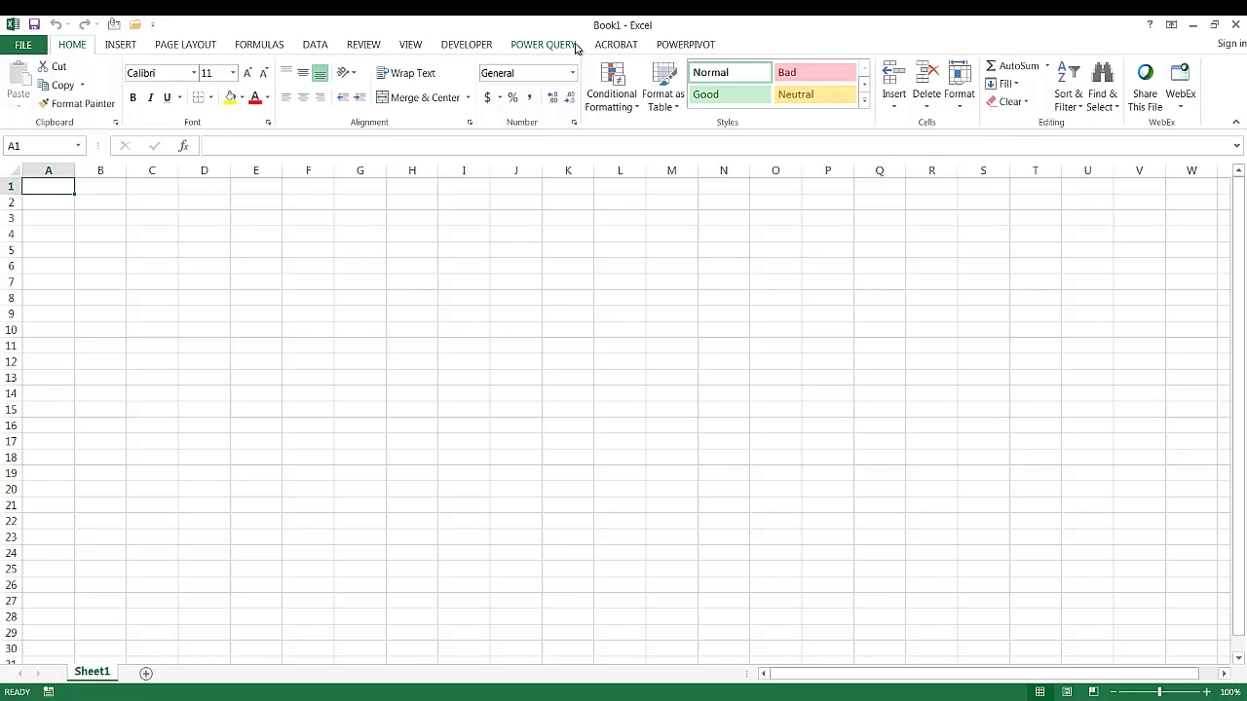
pyautogui.rightClick(576, 48)
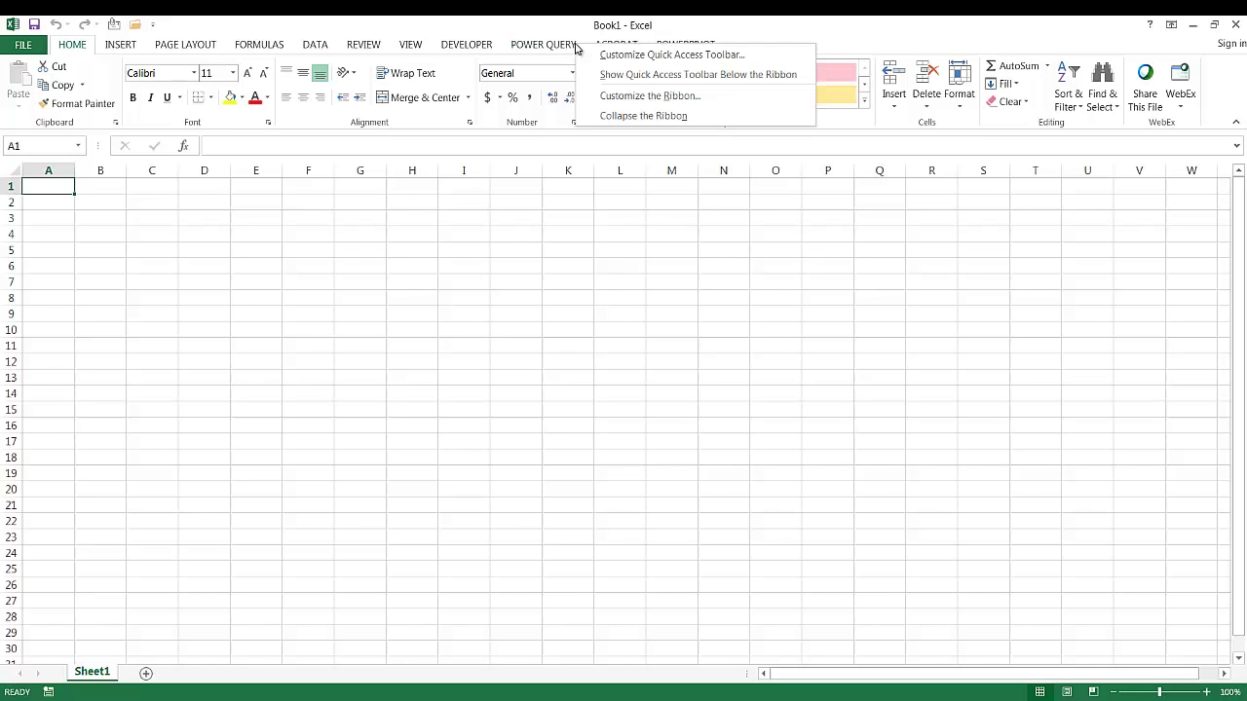
pyautogui.rightClick(330, 50)
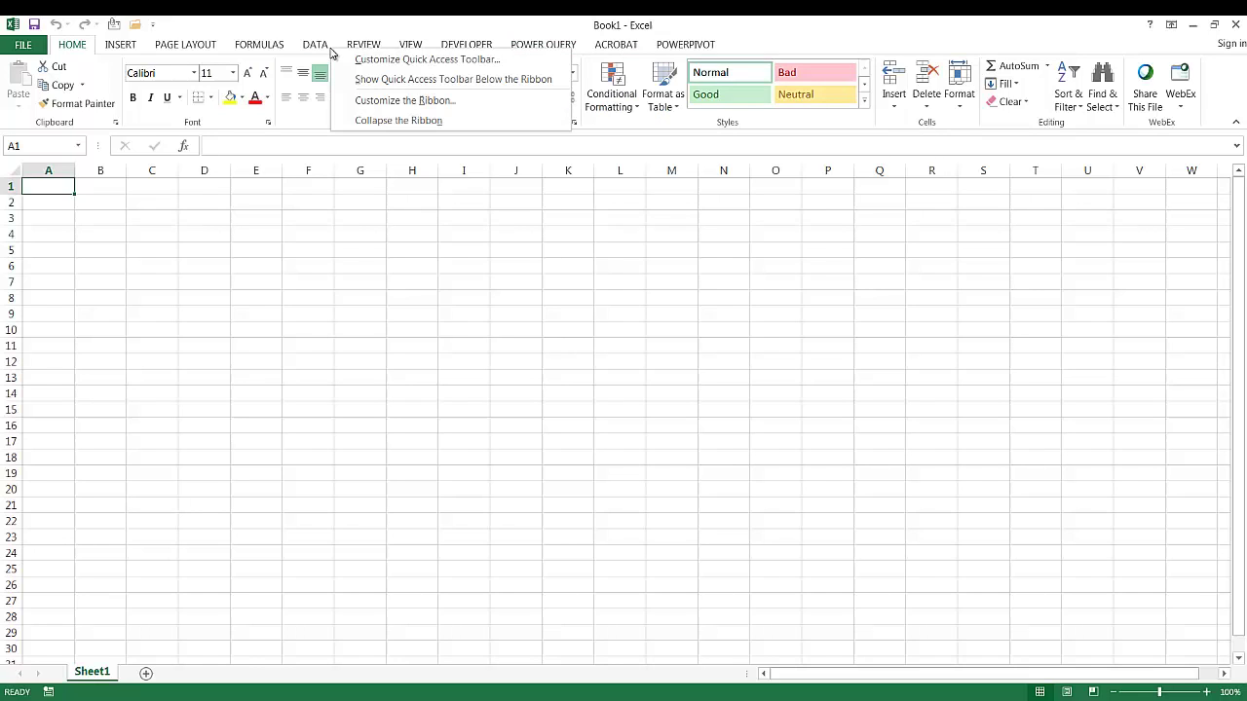
pyautogui.click(424, 103)
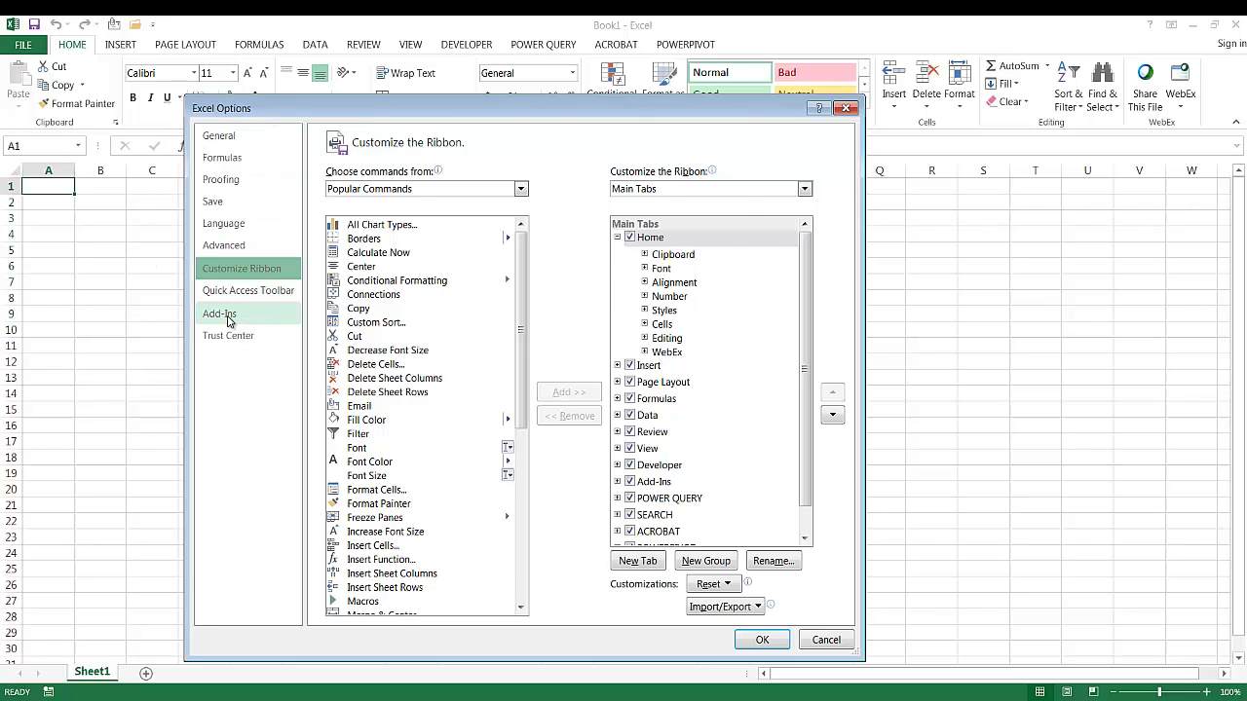
pyautogui.click(230, 321)
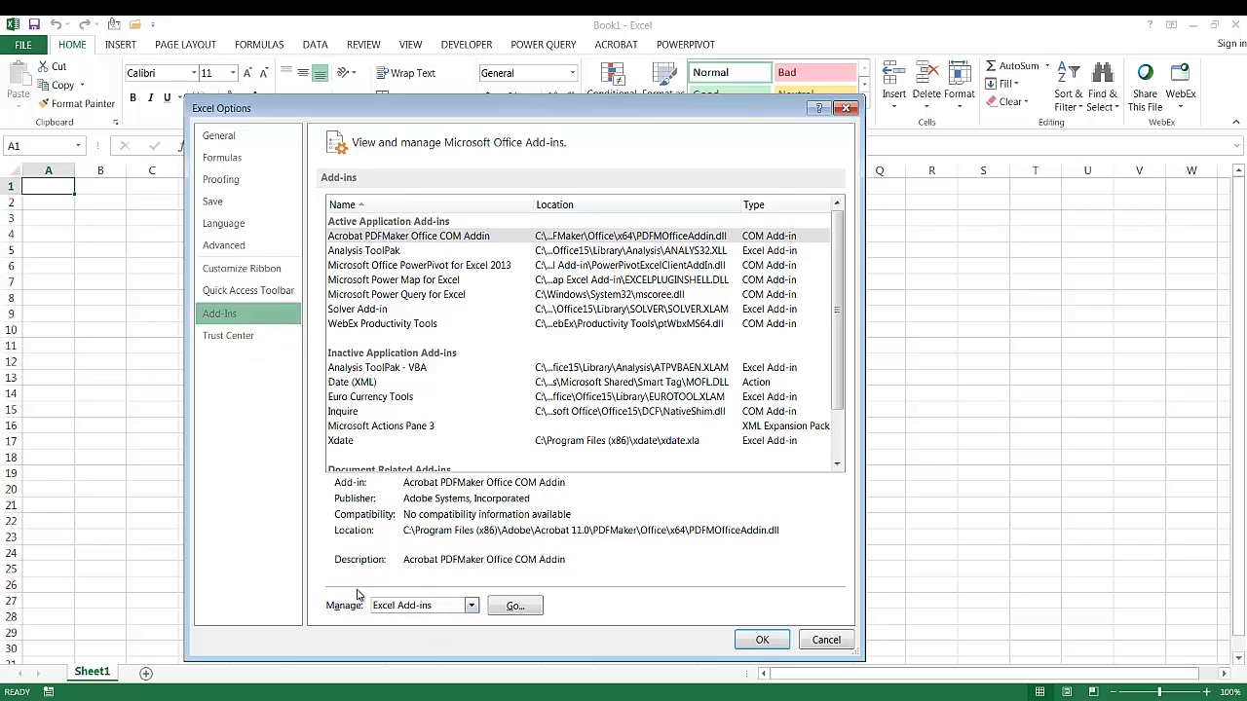
pyautogui.click(470, 606)
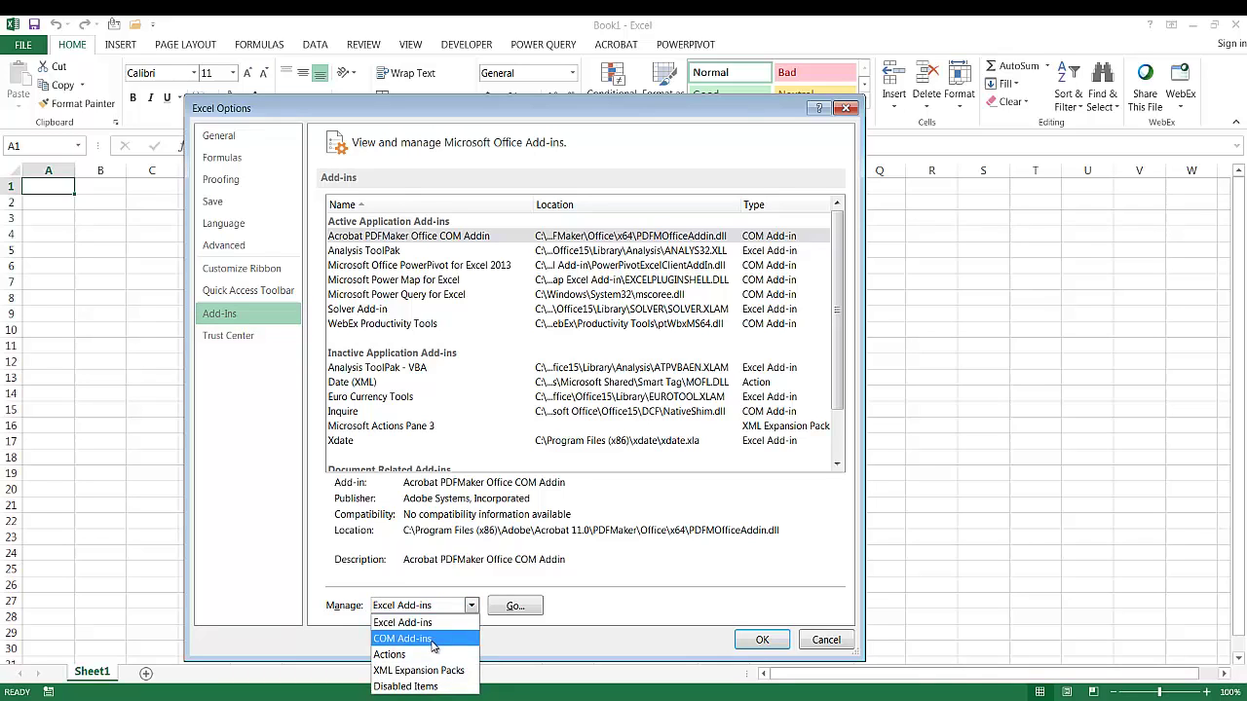
pyautogui.click(433, 643)
pyautogui.click(522, 610)
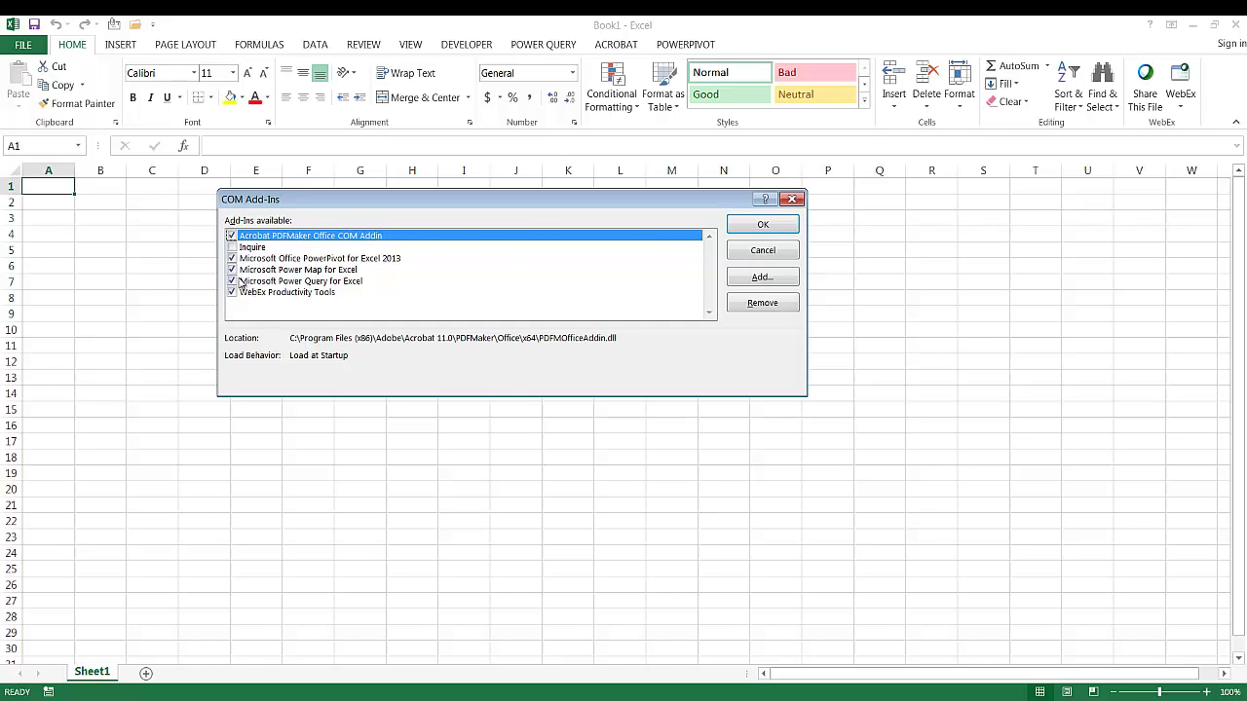
pyautogui.click(763, 225)
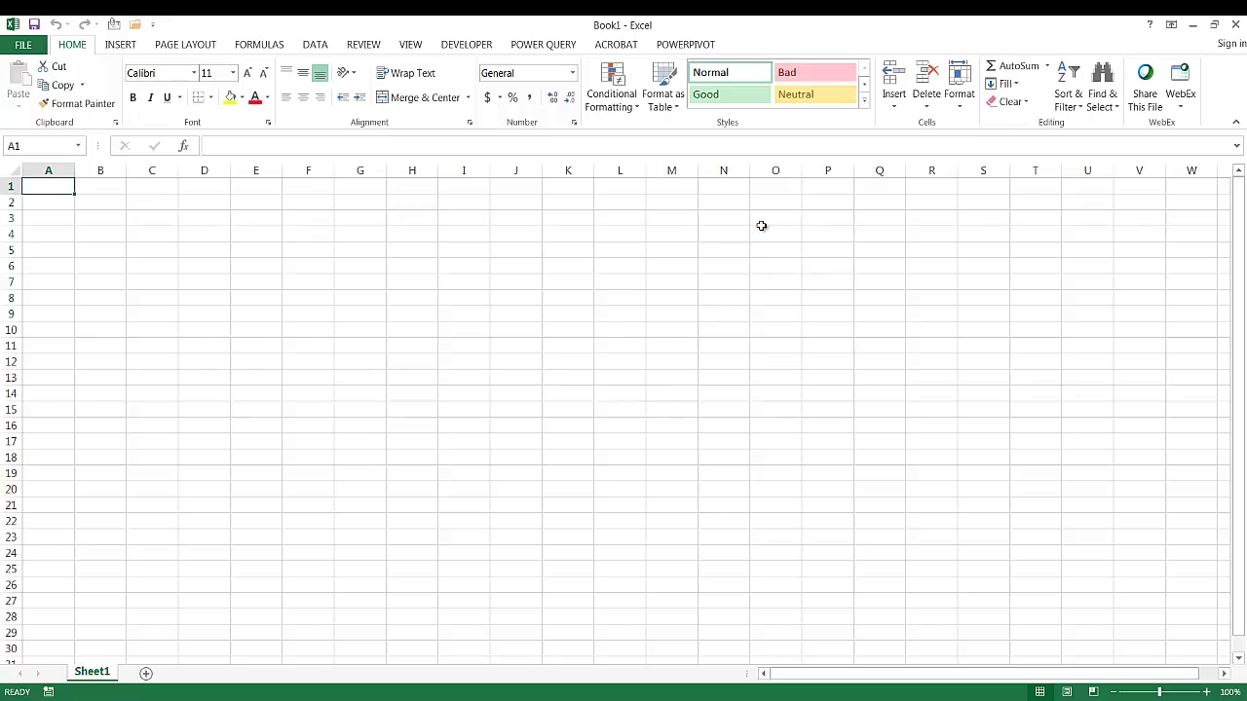
# Start a Power Query From Folder import pointed at the sales-region folder and load its file list.
pyautogui.click(561, 46)
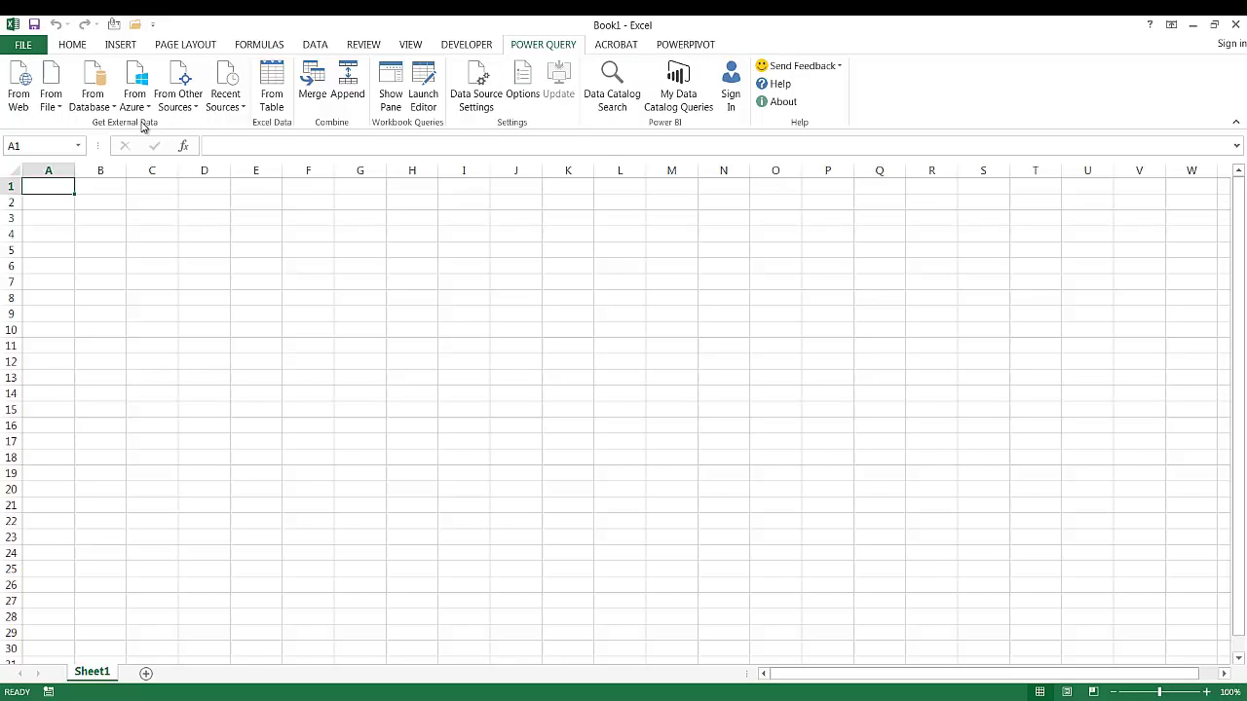
pyautogui.click(52, 100)
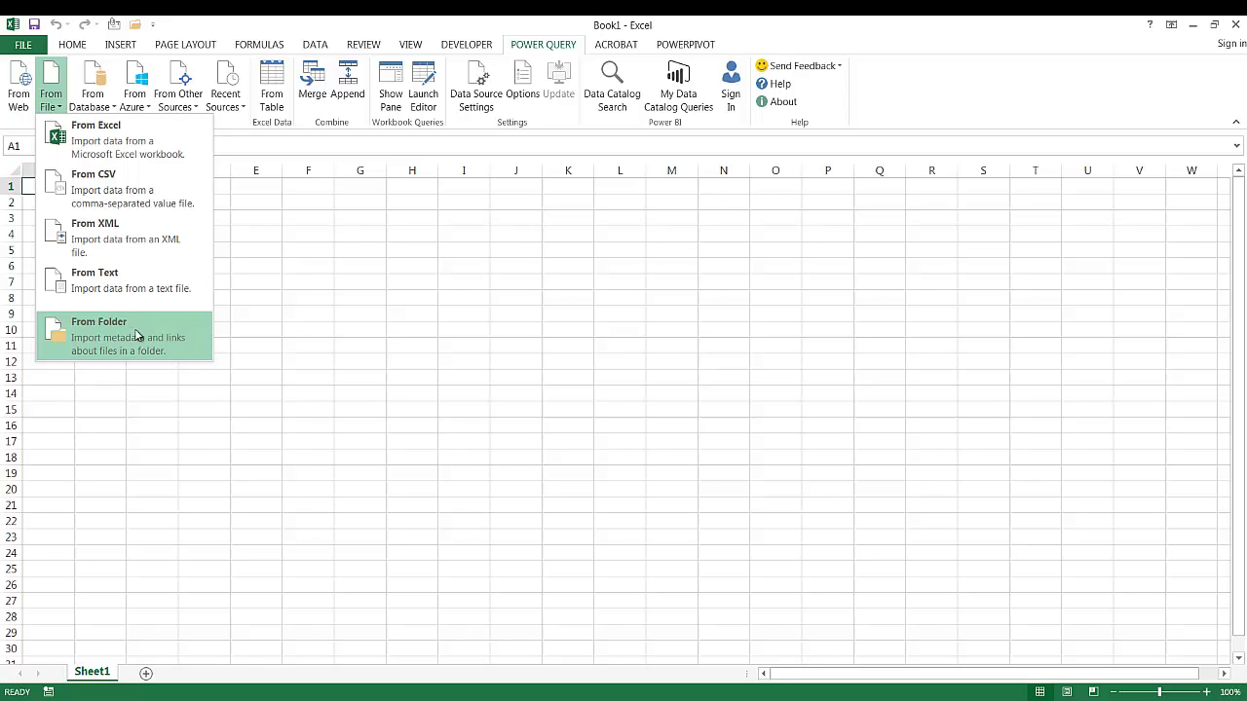
pyautogui.click(145, 336)
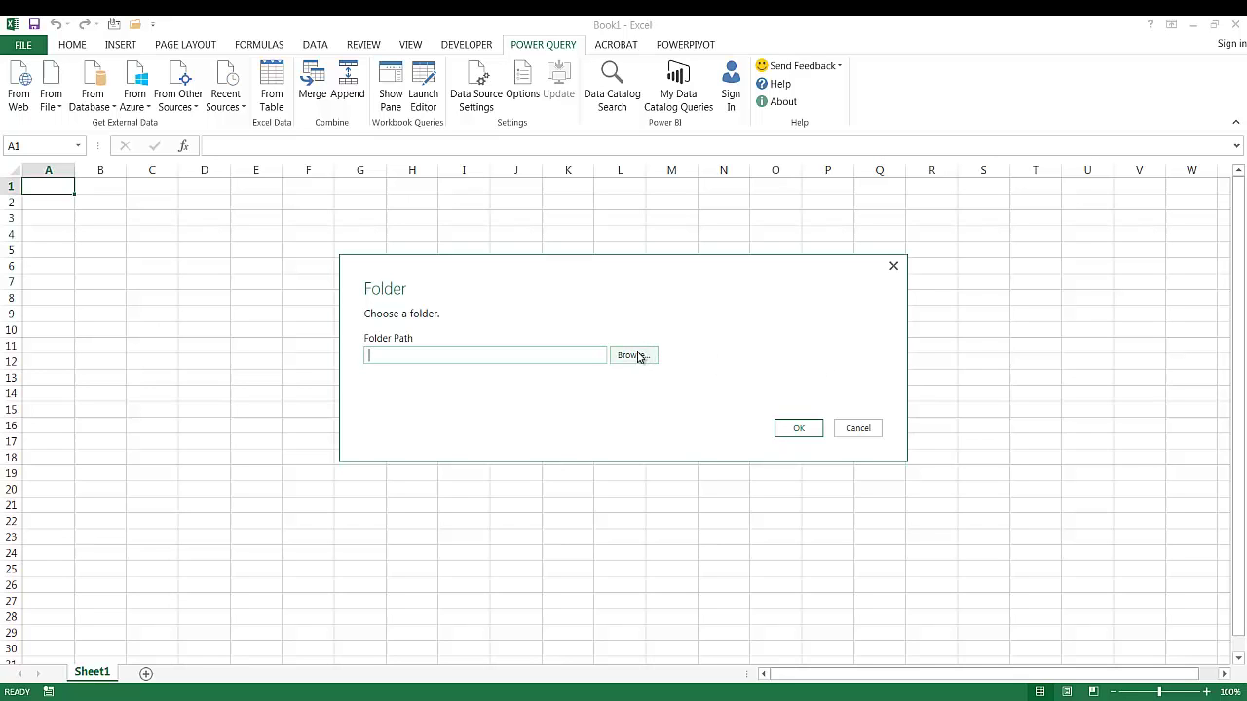
pyautogui.click(635, 356)
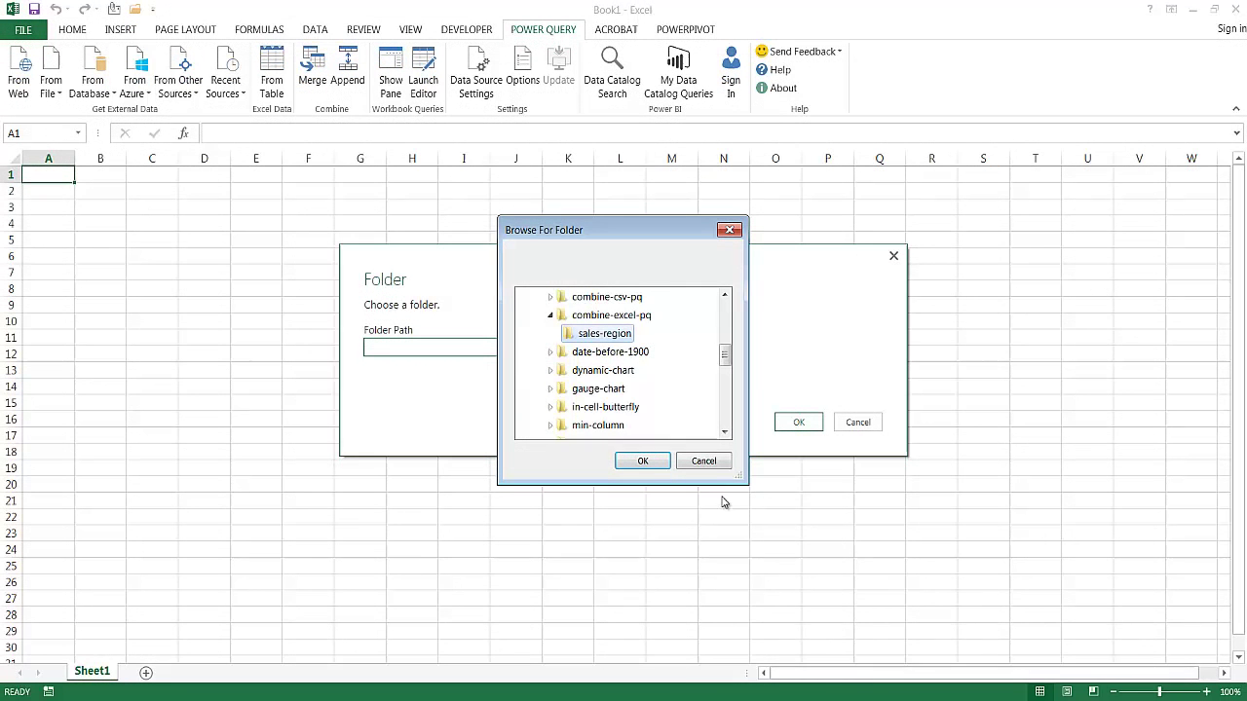
pyautogui.click(642, 461)
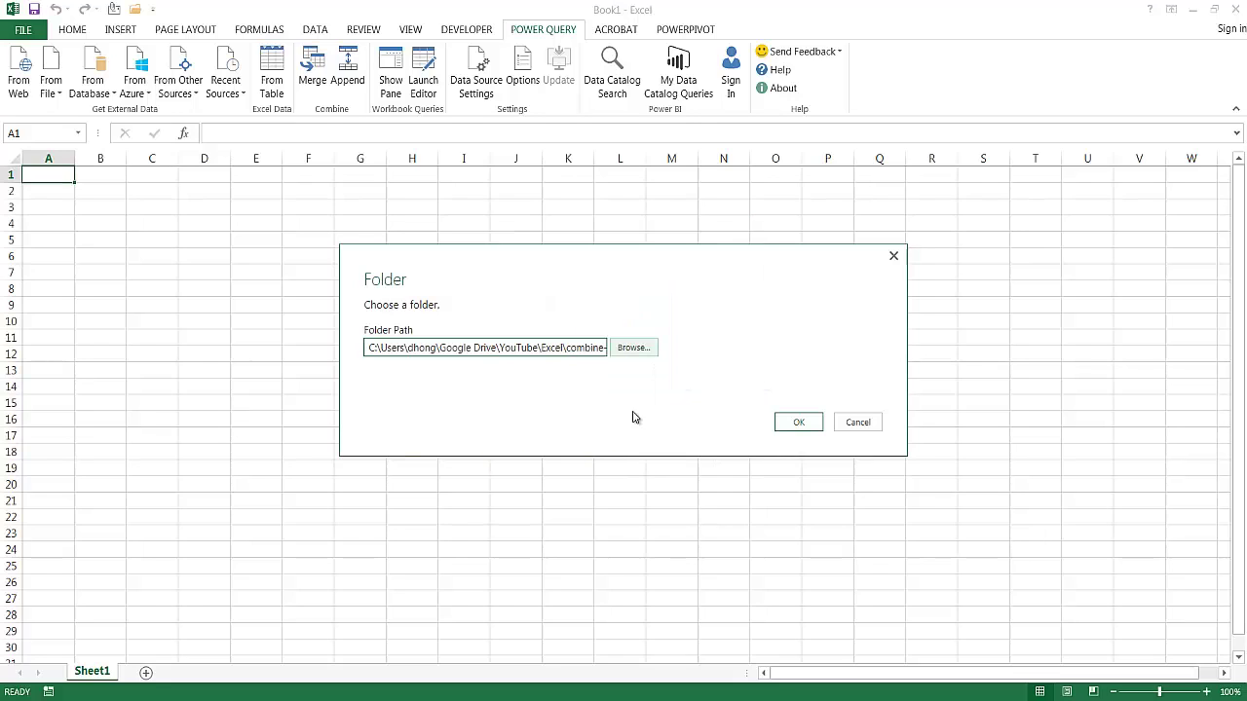
pyautogui.click(796, 425)
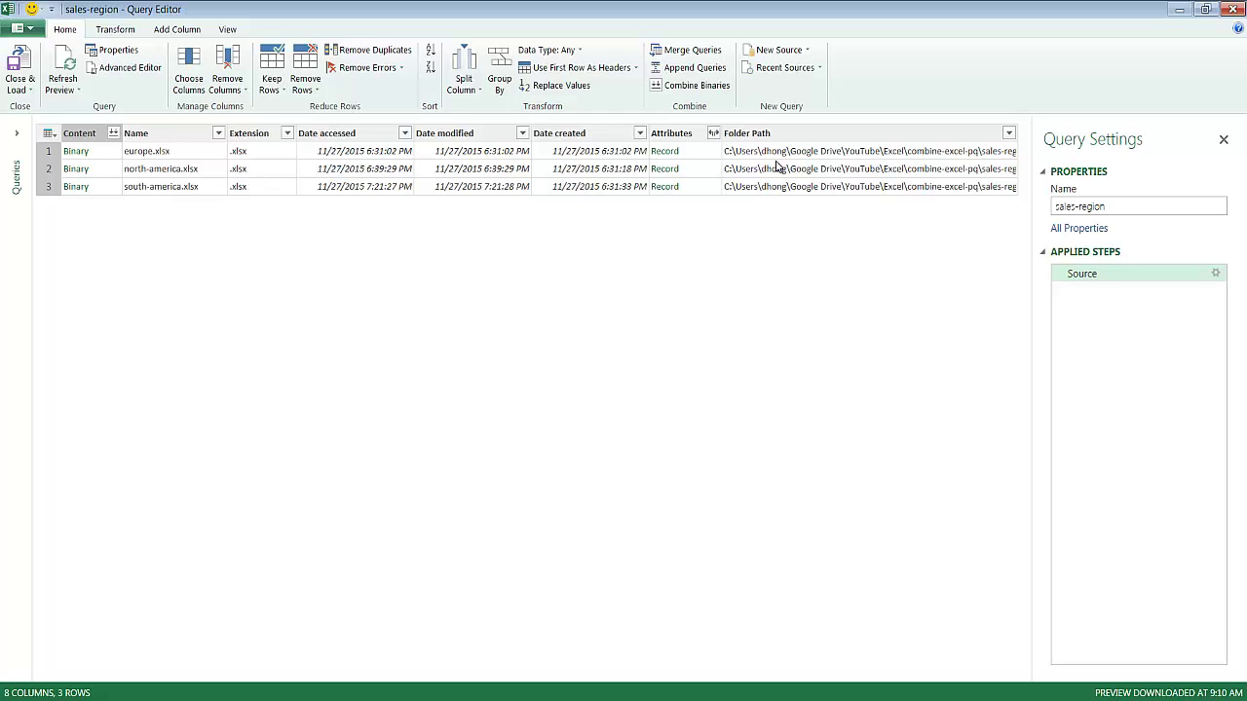
# Preview the europe.xlsx row's Content, Name and Extension values in the sales-region query.
pyautogui.click(101, 153)
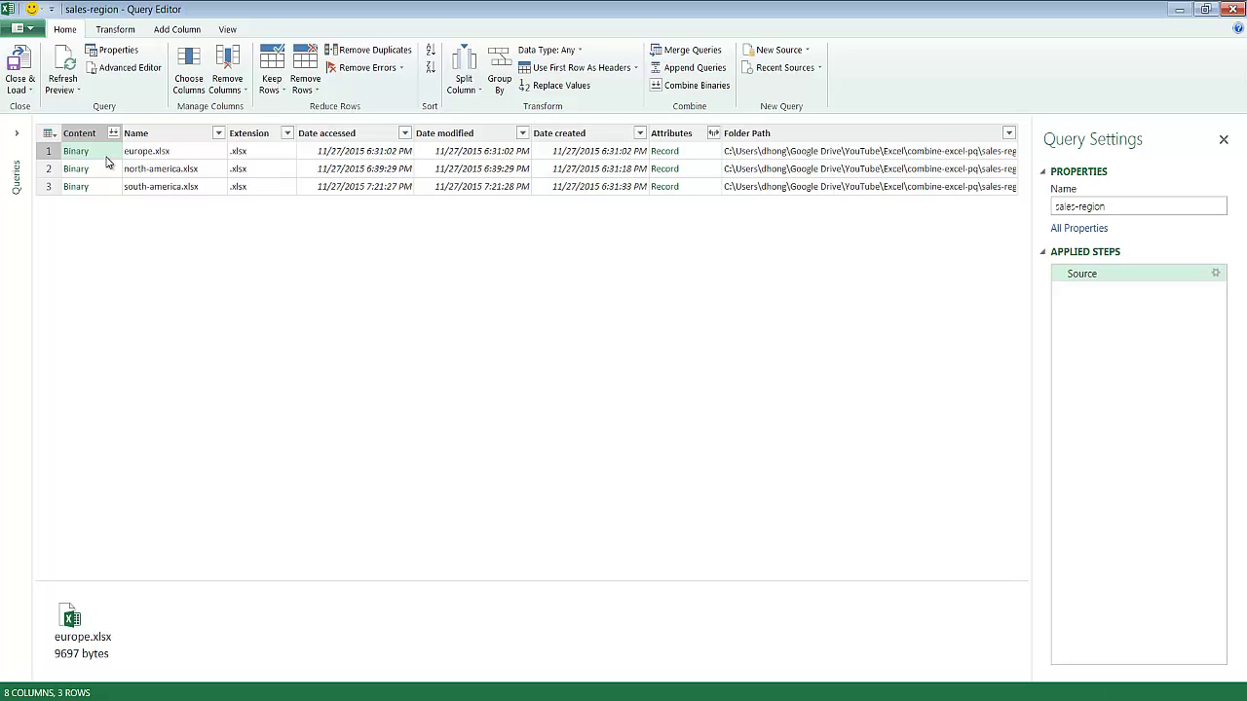
pyautogui.click(202, 158)
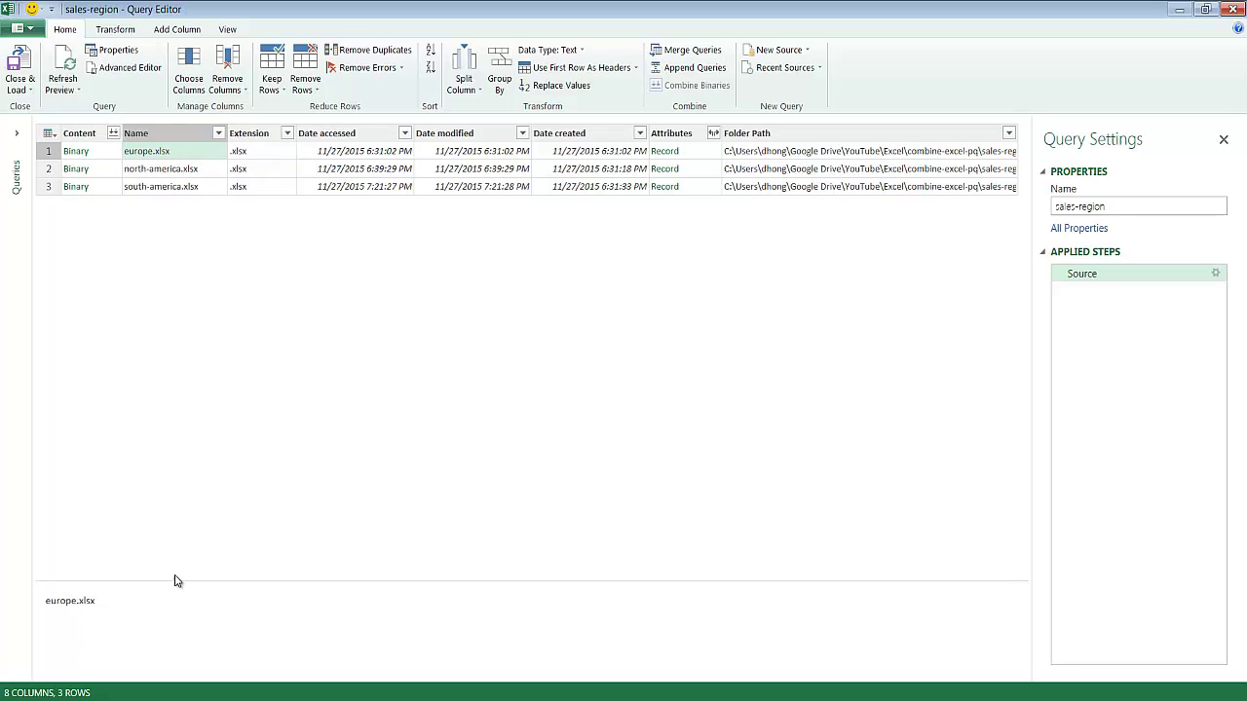
pyautogui.click(273, 154)
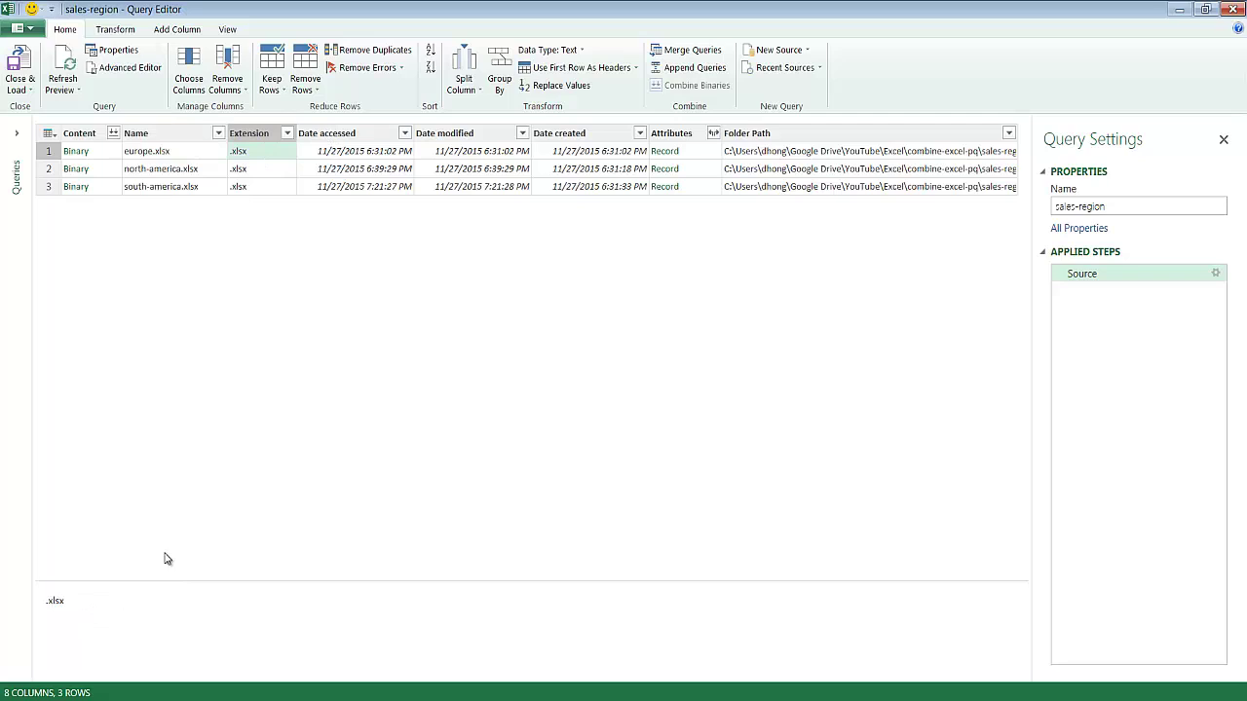
pyautogui.click(78, 151)
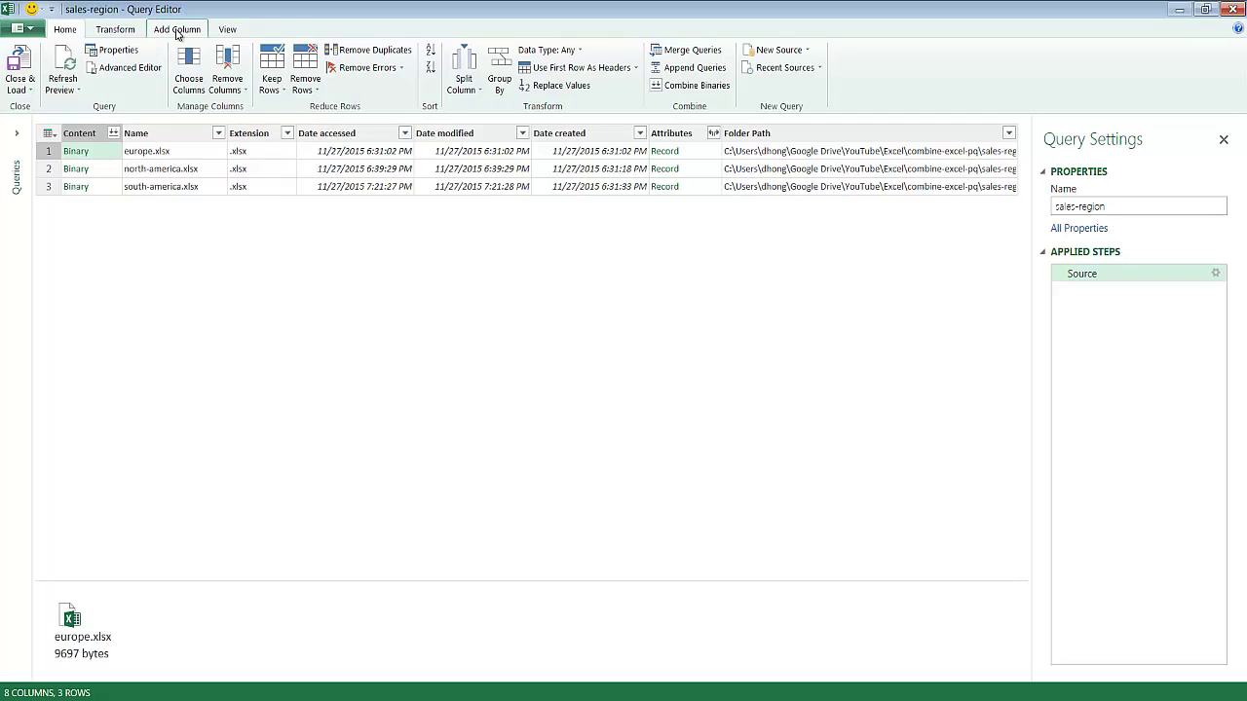
# Add a Custom column with the formula Excel.Workbook([Content]).
pyautogui.click(177, 32)
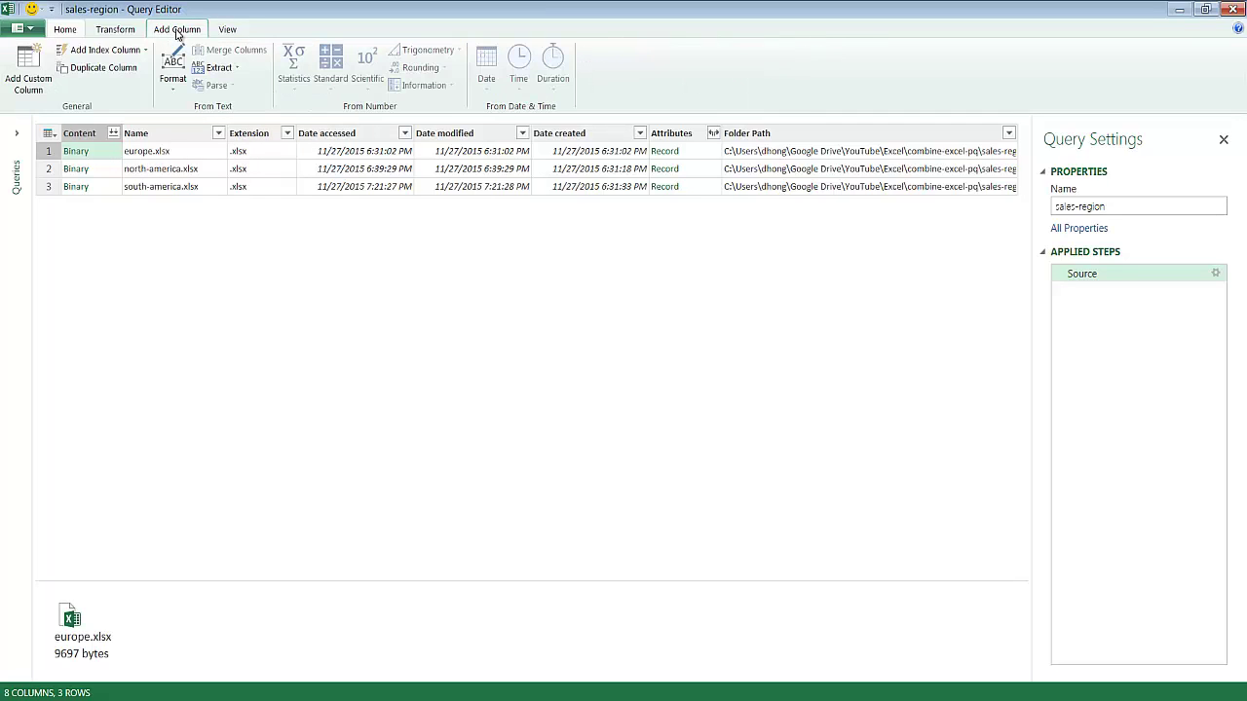
pyautogui.click(29, 70)
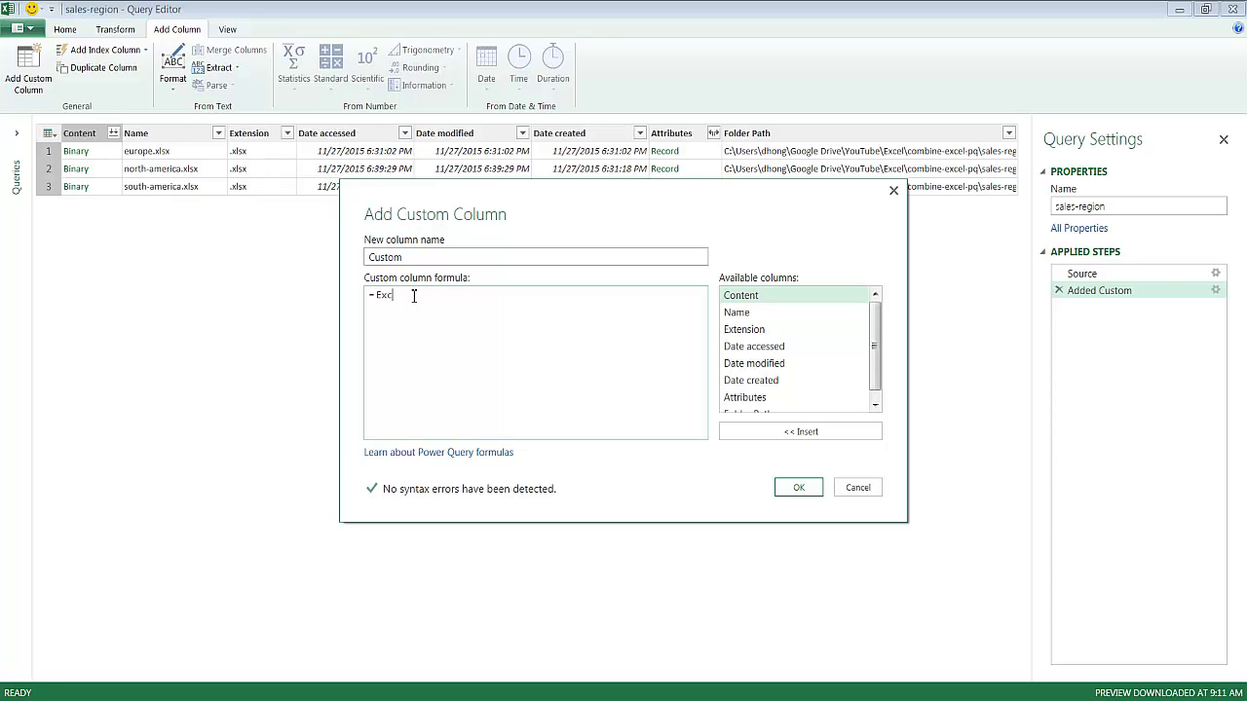
pyautogui.write('Excel.Workbook(')
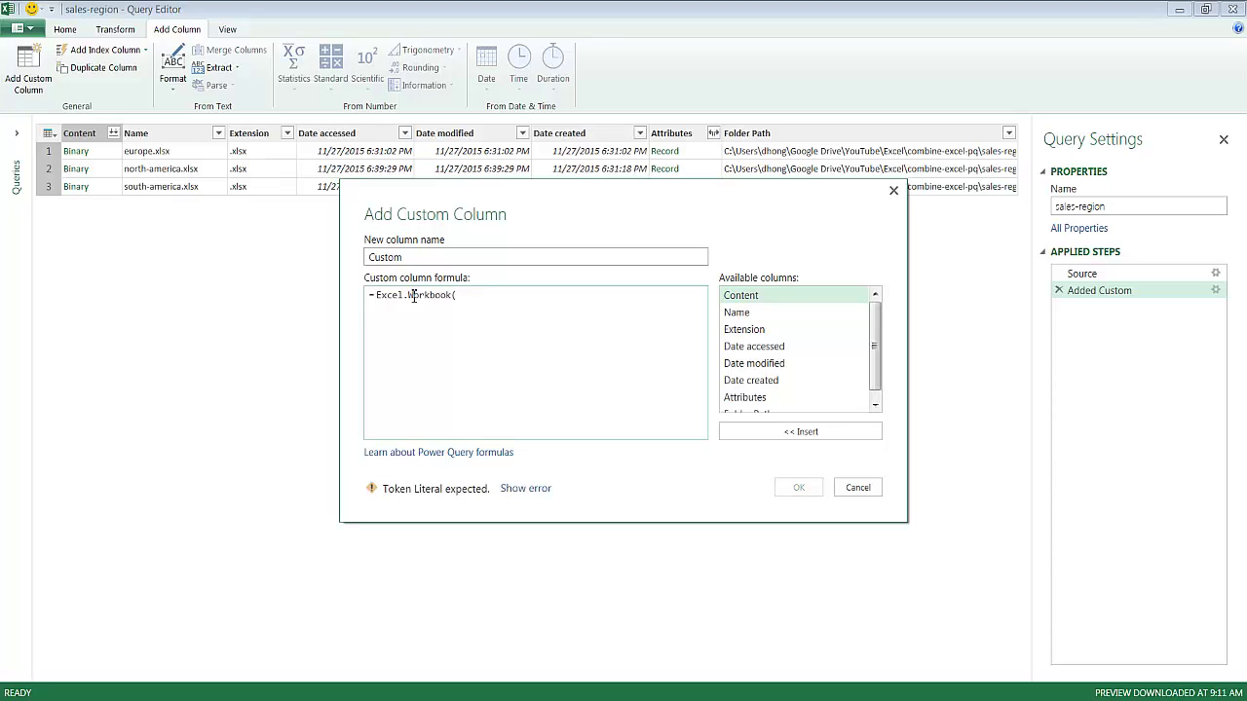
pyautogui.doubleClick(743, 298)
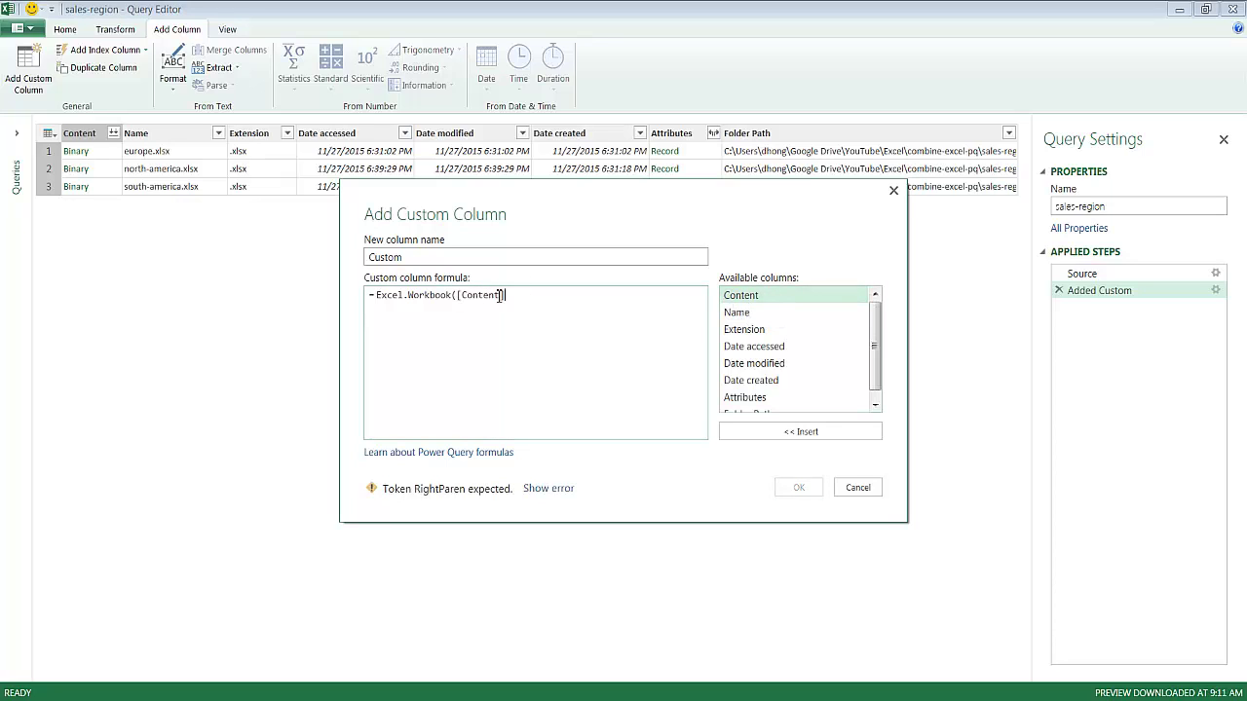
pyautogui.write(')')
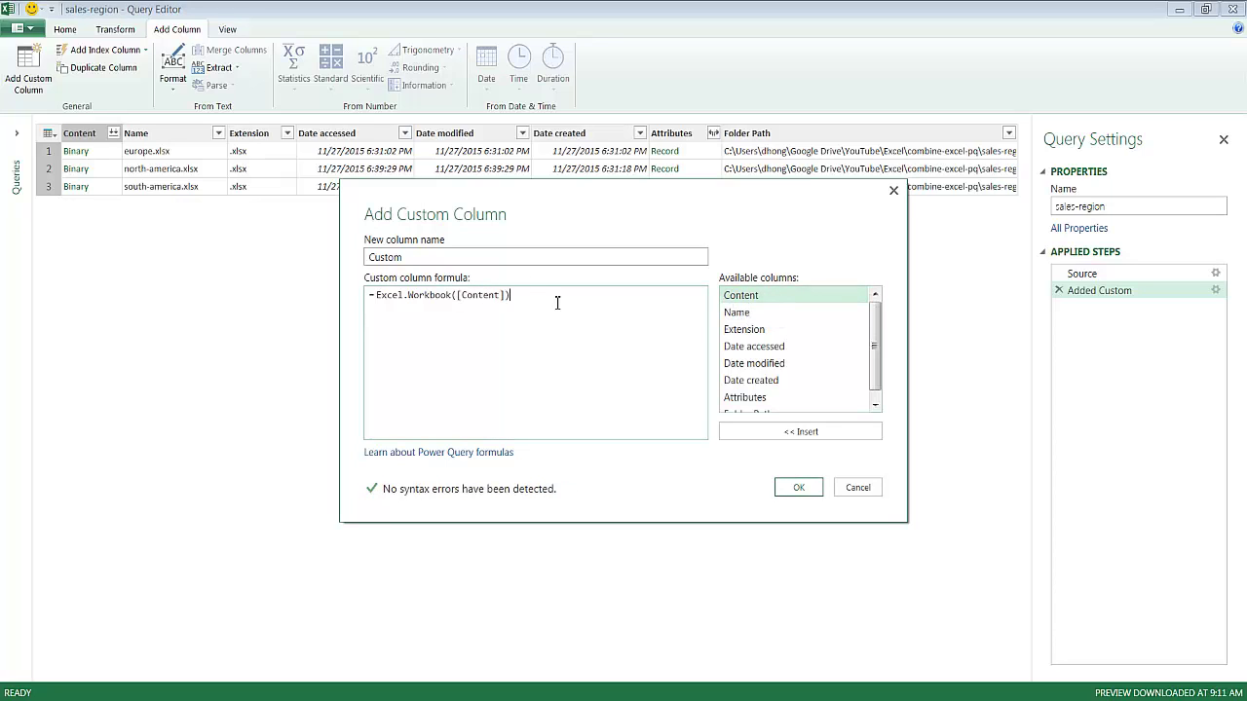
pyautogui.click(798, 487)
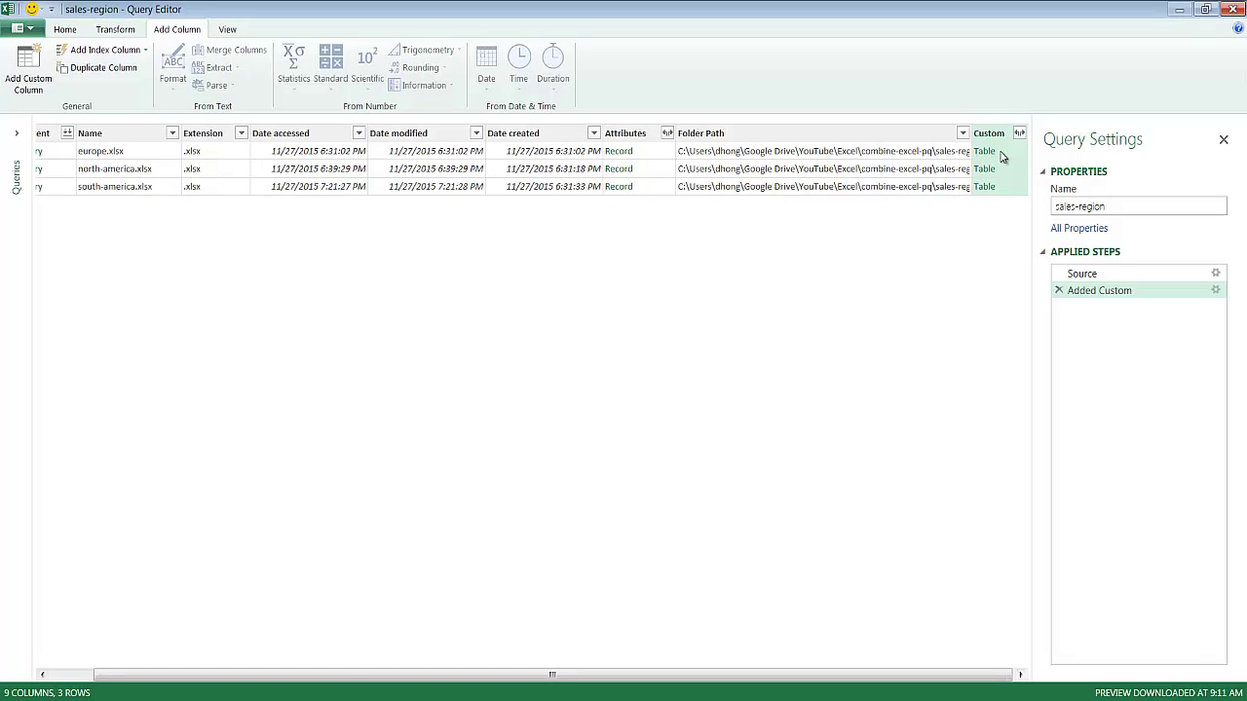
# Expand Custom into Name.1, Data, Item, Kind and Hidden without prefixes, then preview europe's data table.
pyautogui.click(1015, 151)
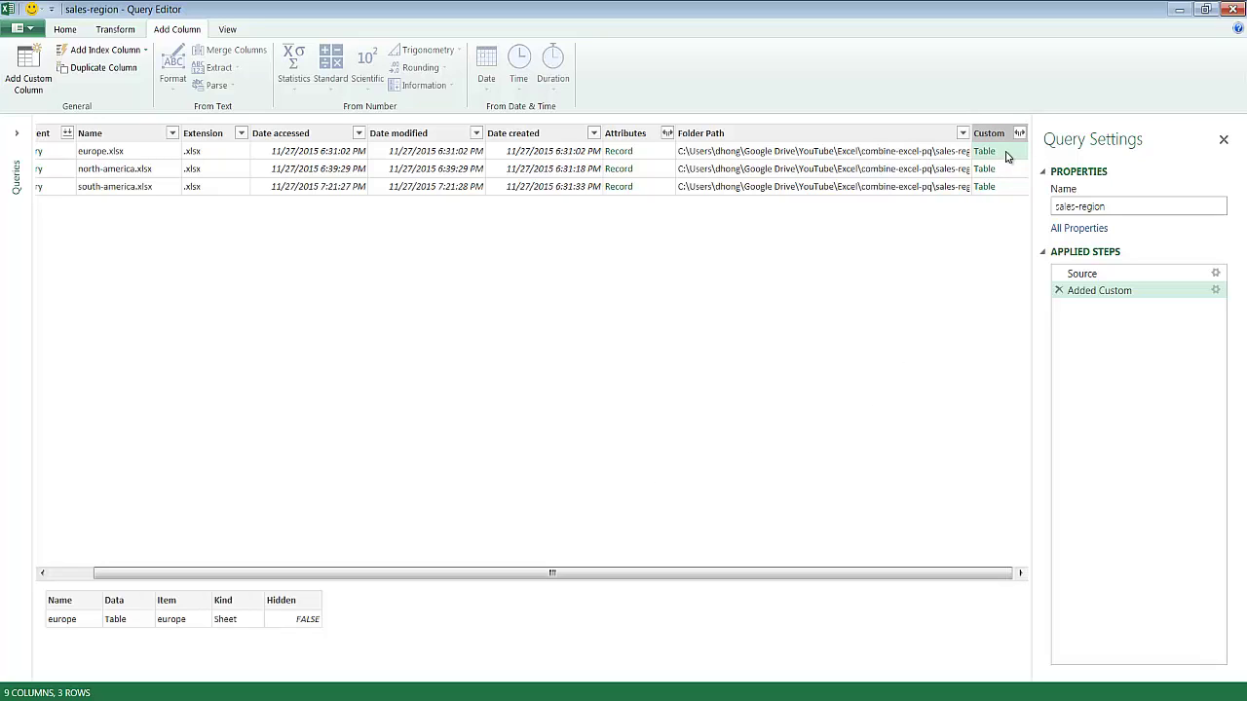
pyautogui.click(1019, 133)
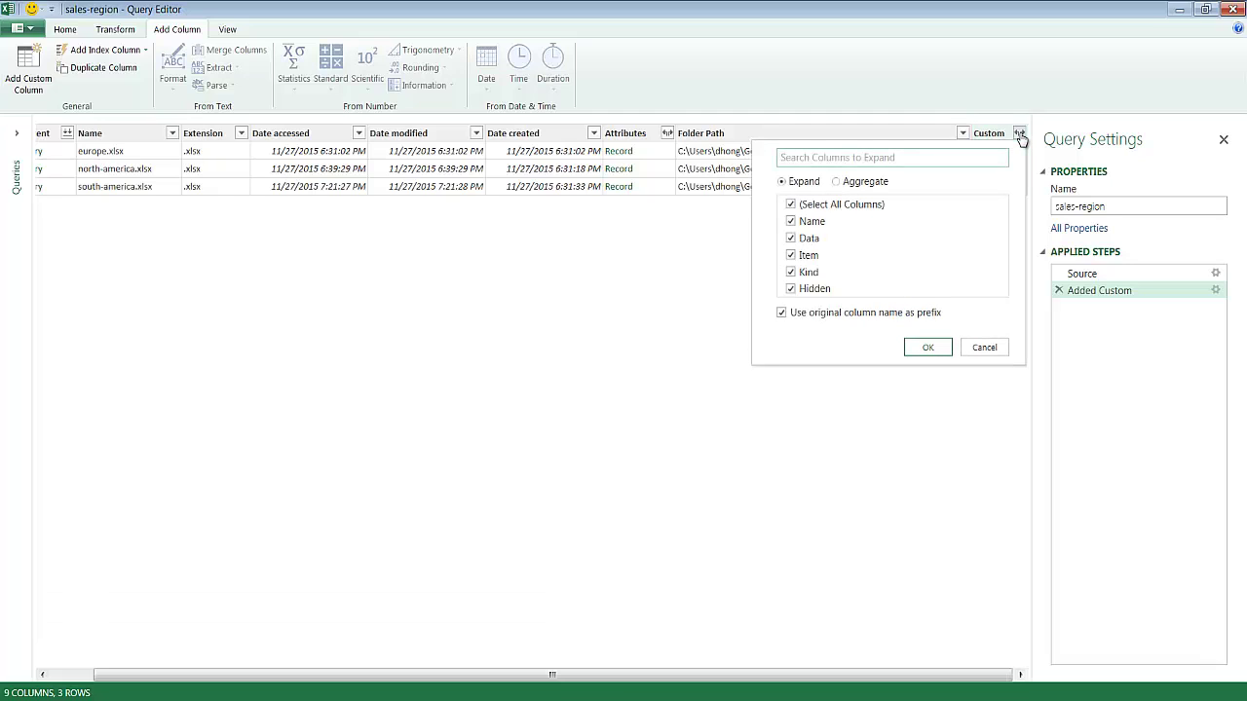
pyautogui.click(781, 314)
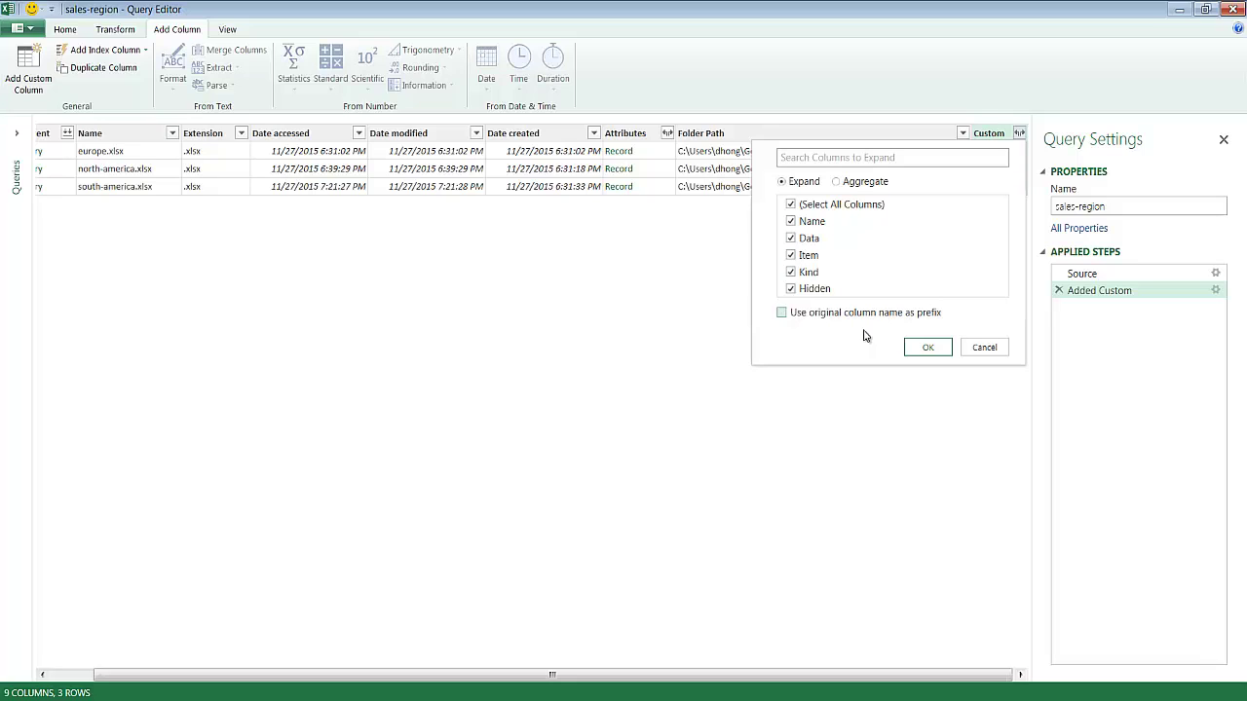
pyautogui.click(928, 349)
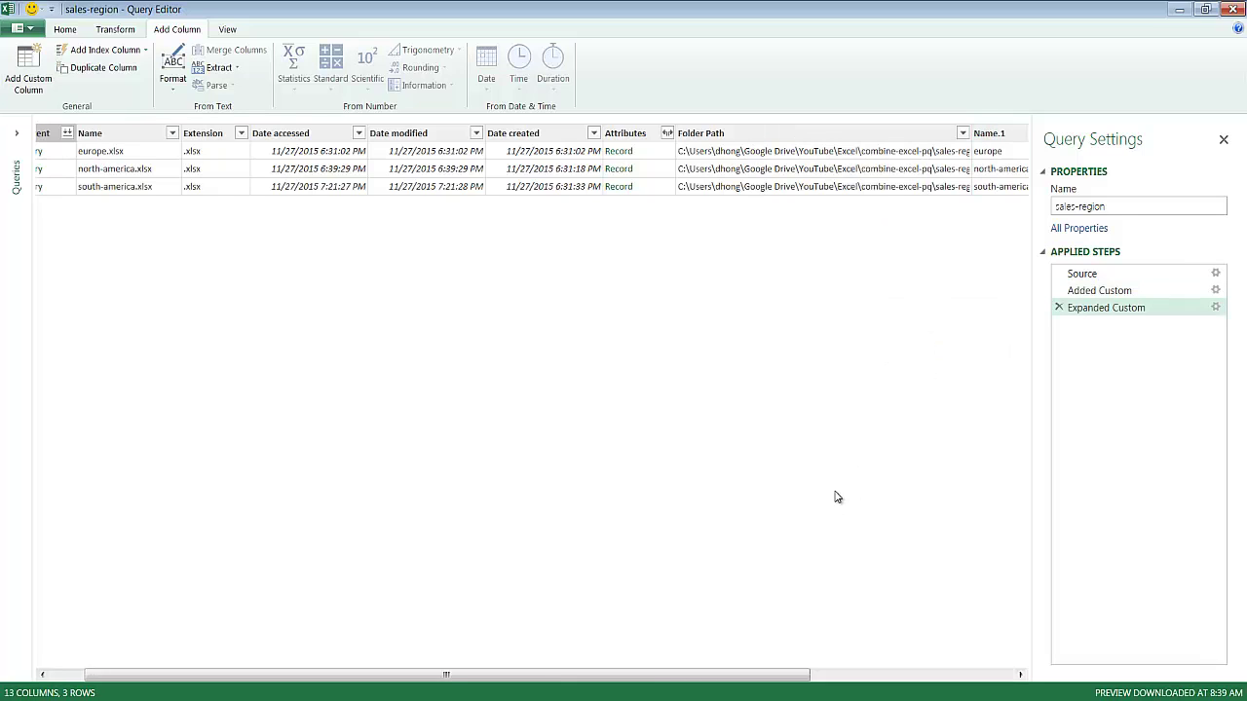
pyautogui.click(1020, 674)
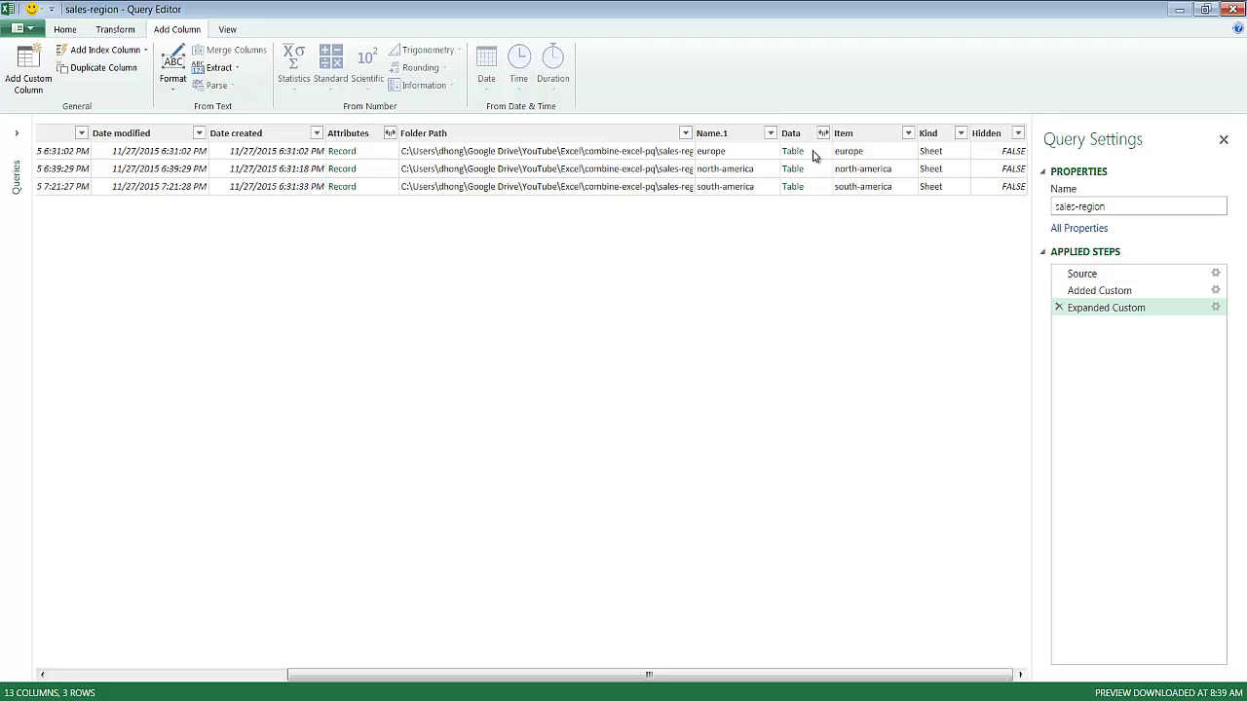
pyautogui.click(813, 153)
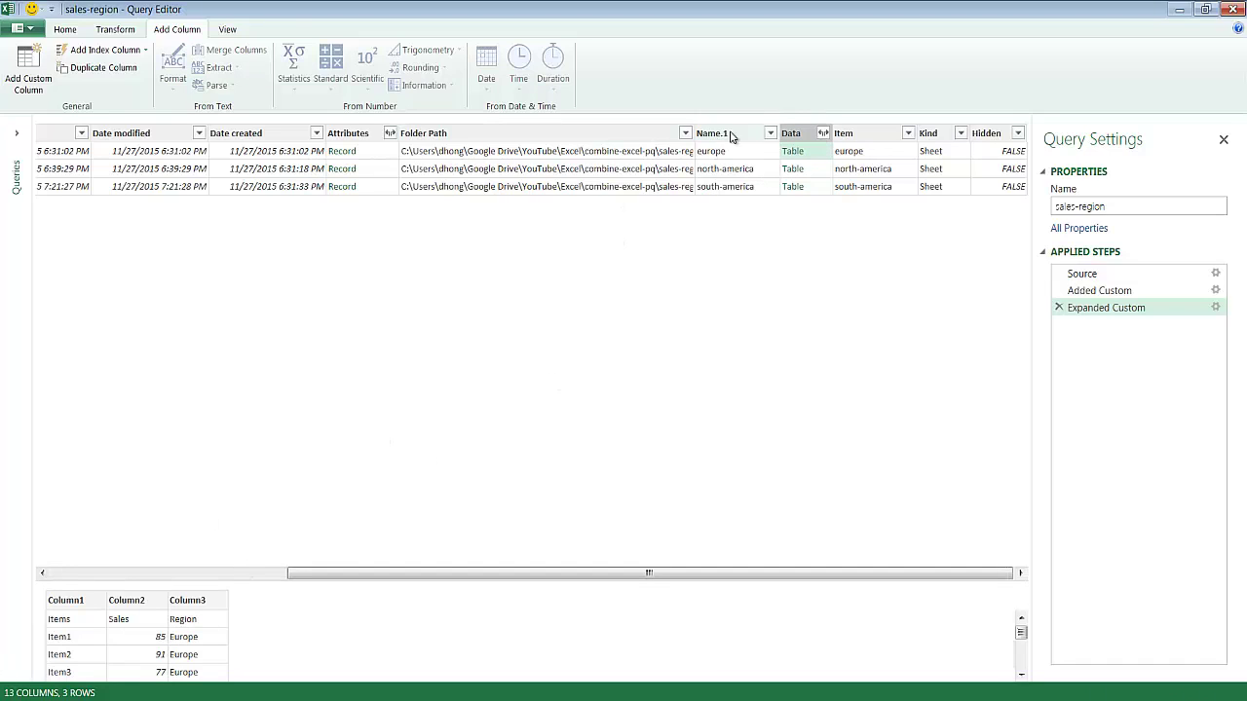
# Remove every column except Data, then preview each of the three region tables.
pyautogui.rightClick(805, 137)
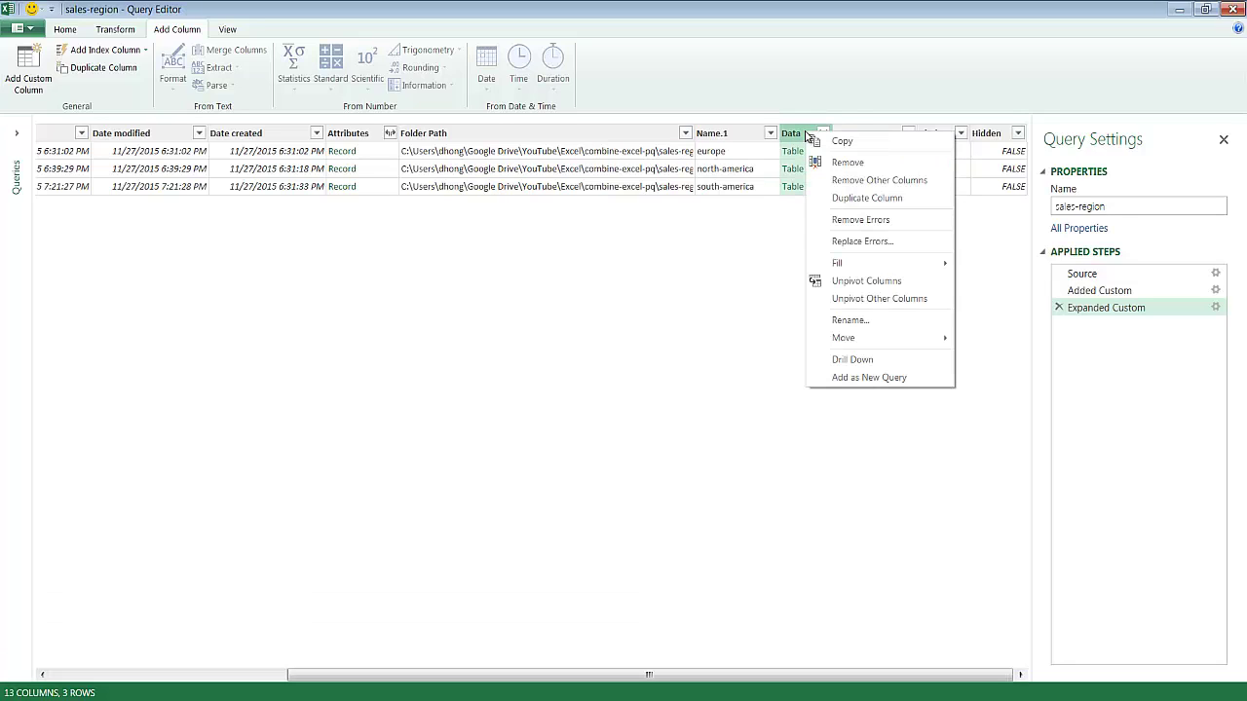
pyautogui.click(838, 184)
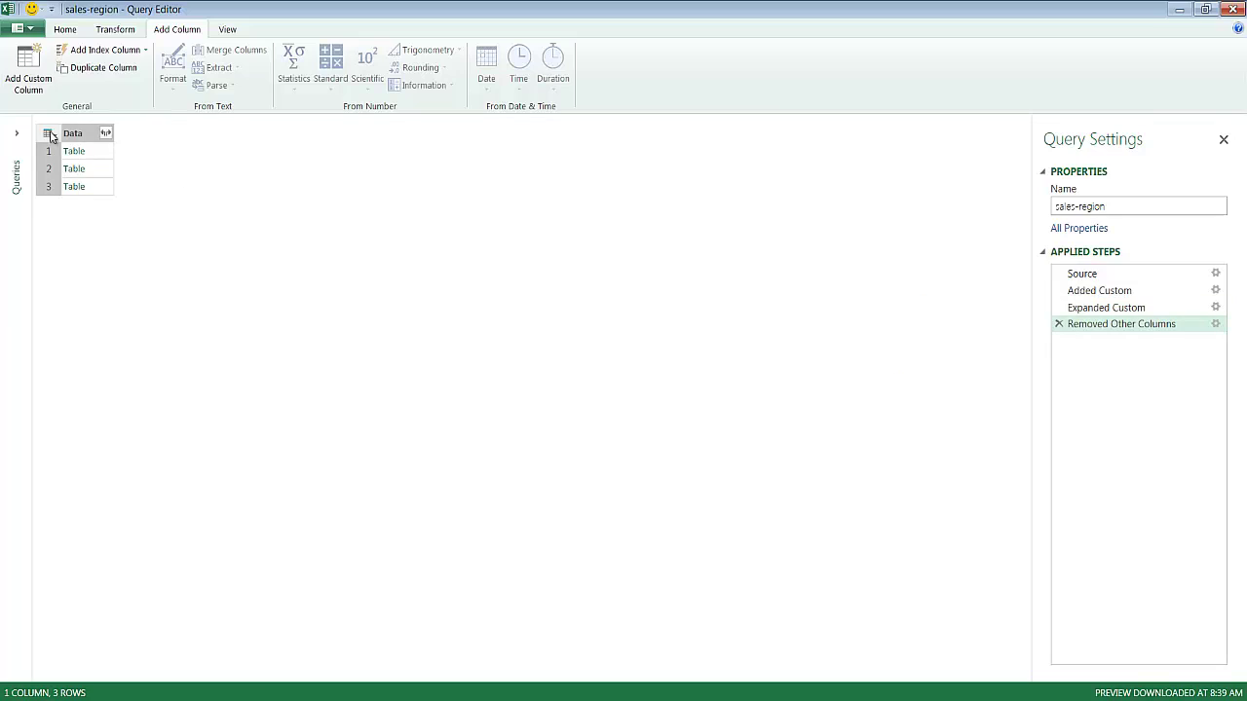
pyautogui.click(98, 156)
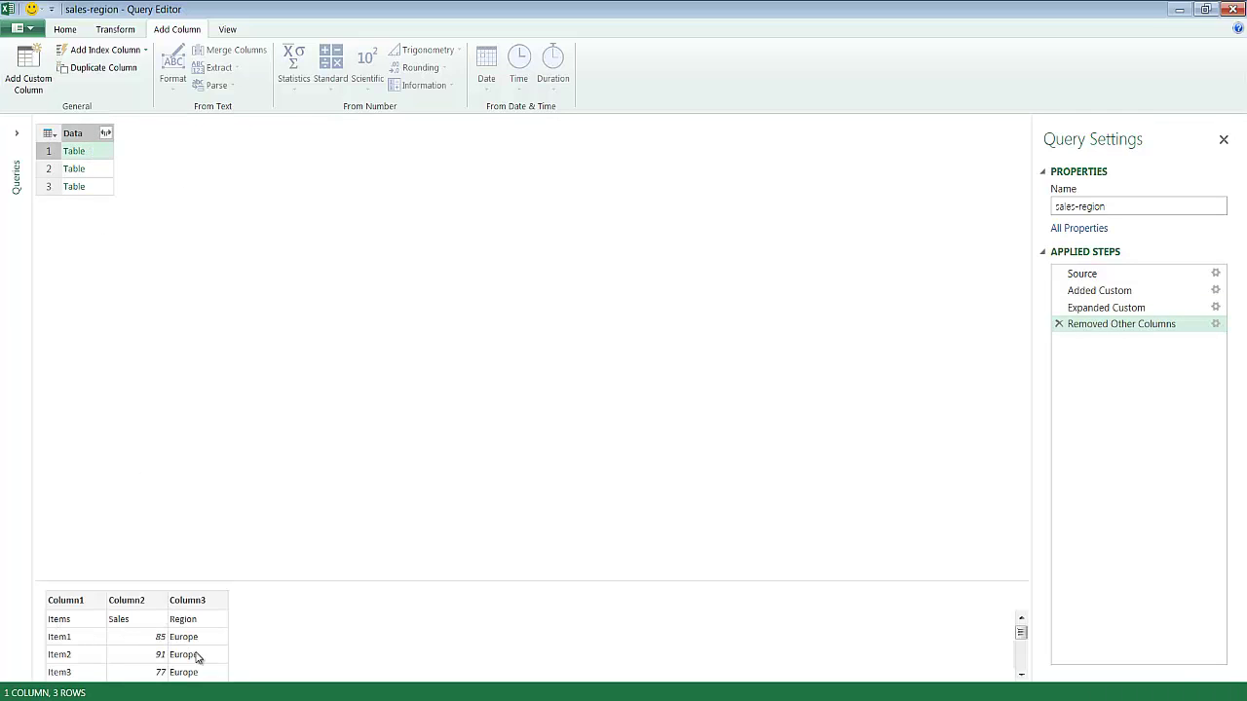
pyautogui.click(95, 171)
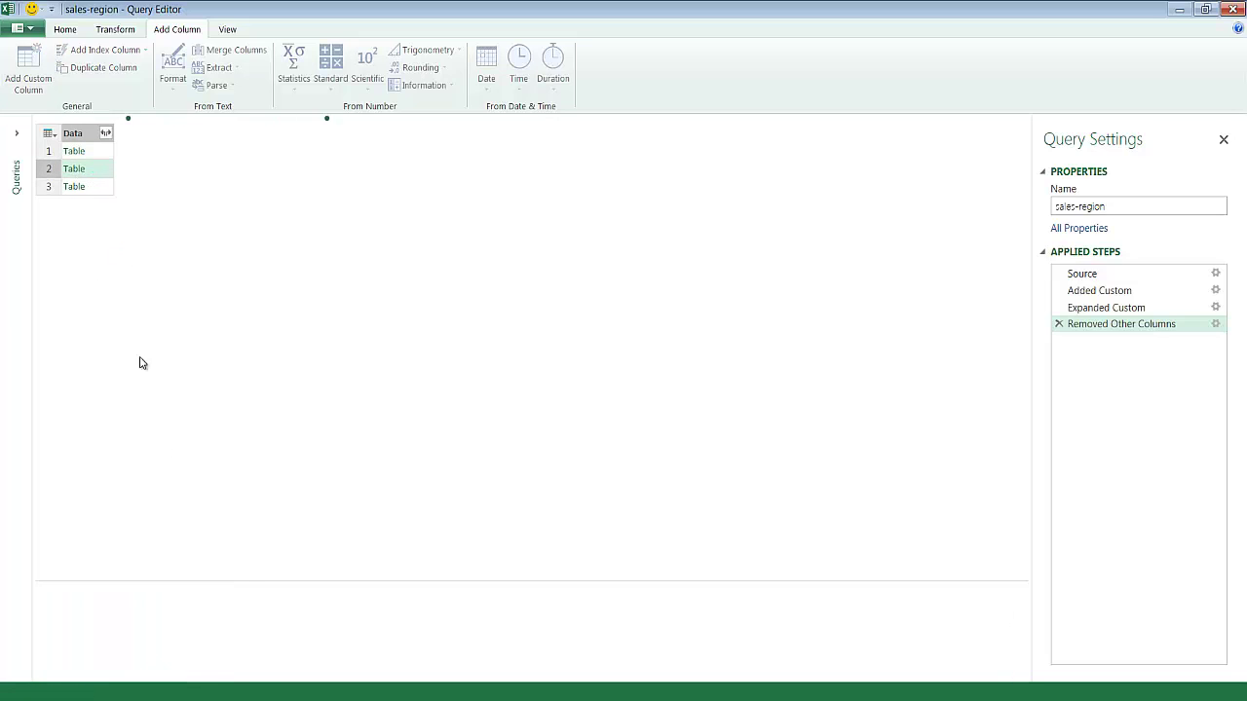
pyautogui.click(95, 186)
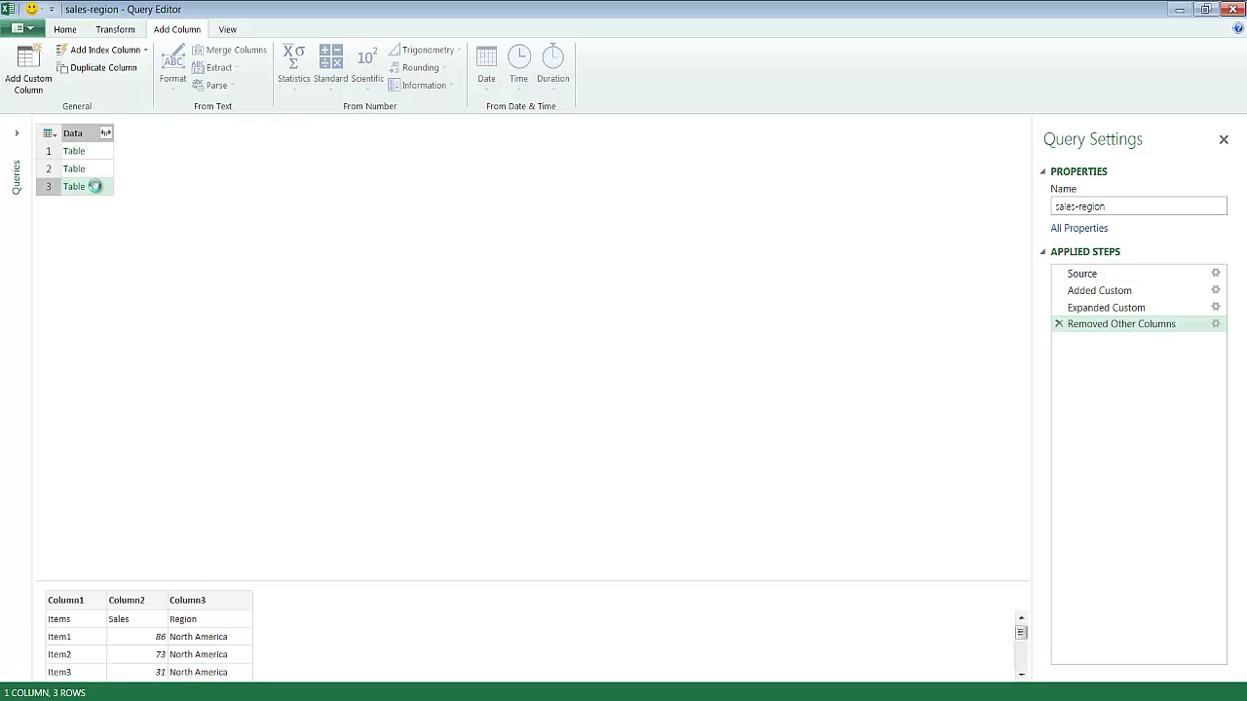
# Expand the Data column into Column1, Column2 and Column3 without a prefix.
pyautogui.click(106, 134)
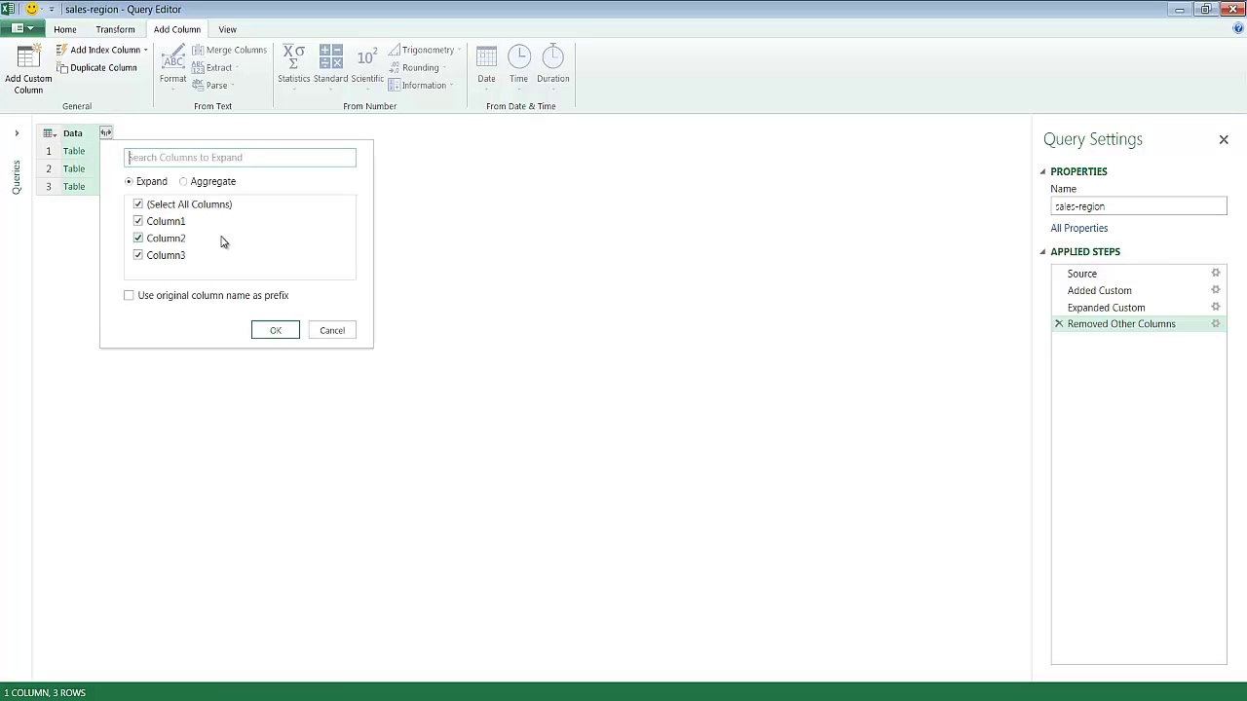
pyautogui.click(278, 332)
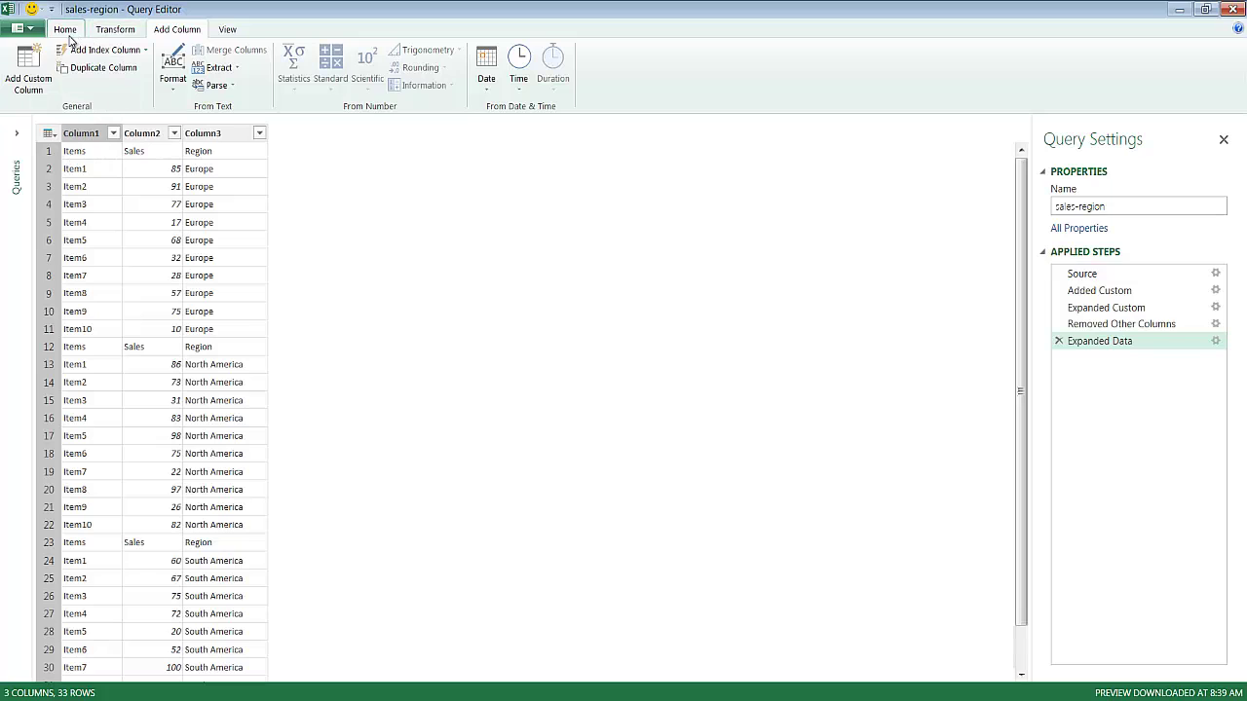
# Use the first row as headers so the columns become Items, Sales and Region.
pyautogui.click(66, 33)
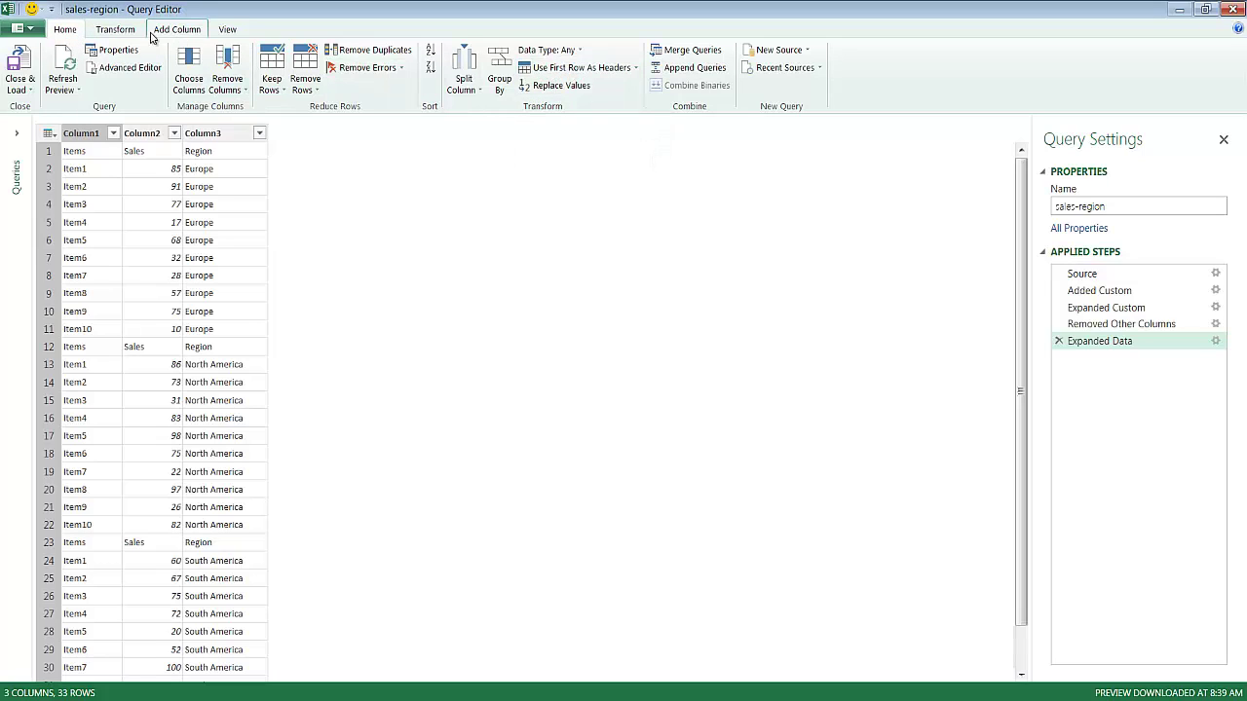
pyautogui.click(115, 29)
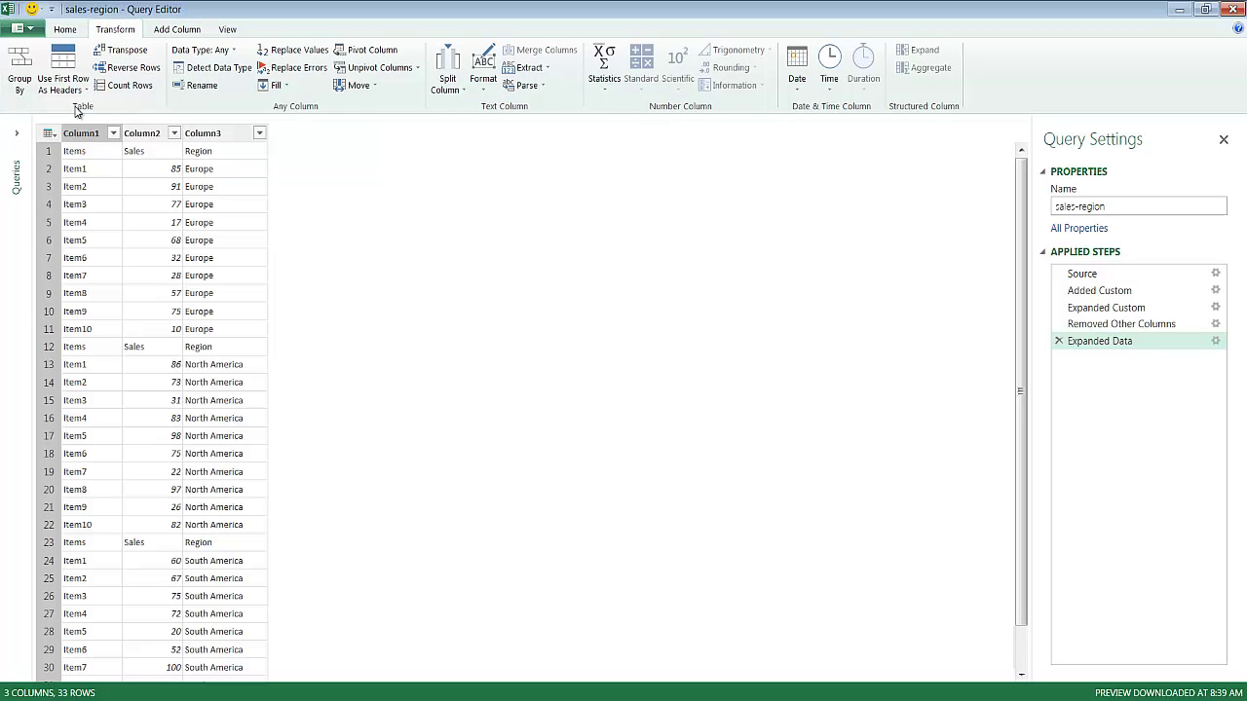
pyautogui.click(65, 31)
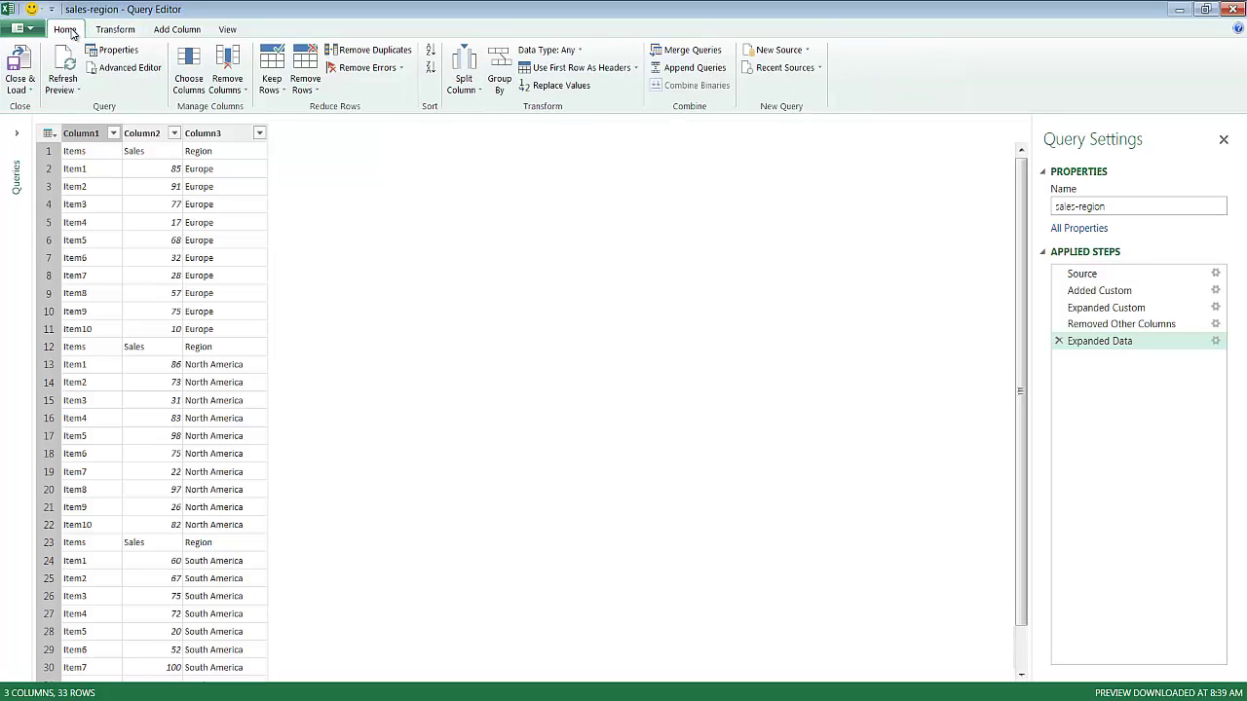
pyautogui.click(581, 68)
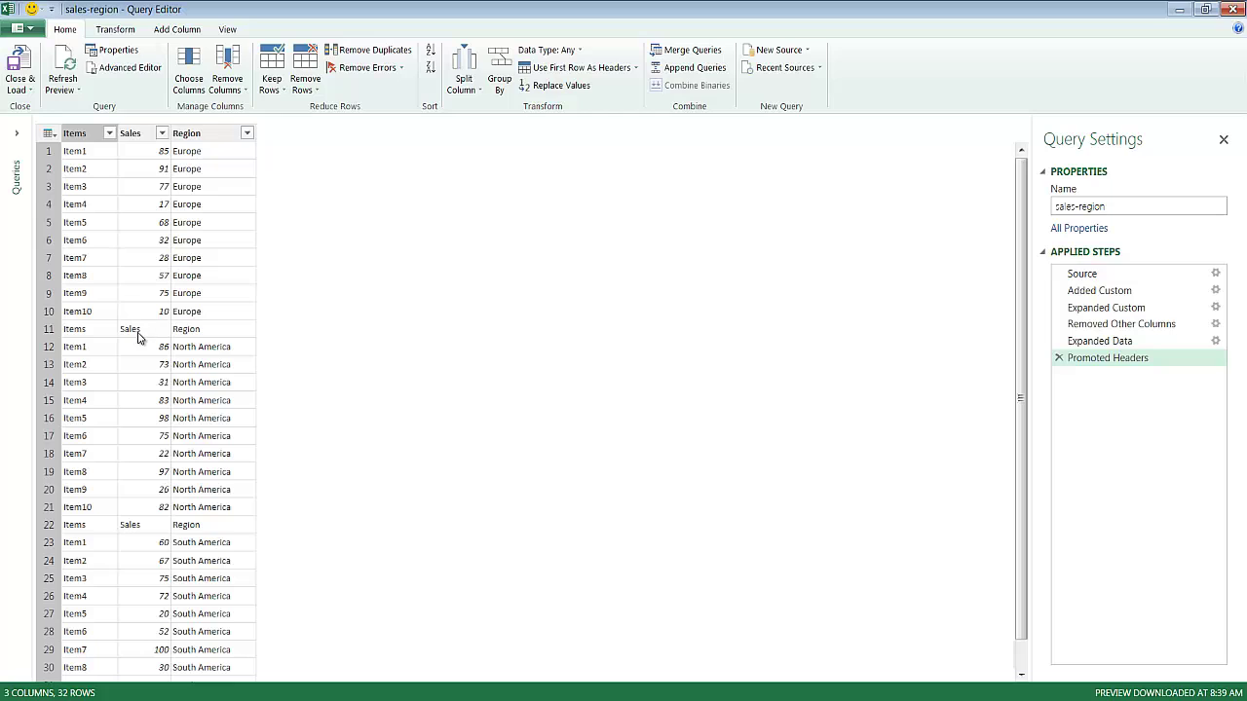
# Filter the Sales column to exclude the value 'Sales', leaving 30 data rows.
pyautogui.click(162, 133)
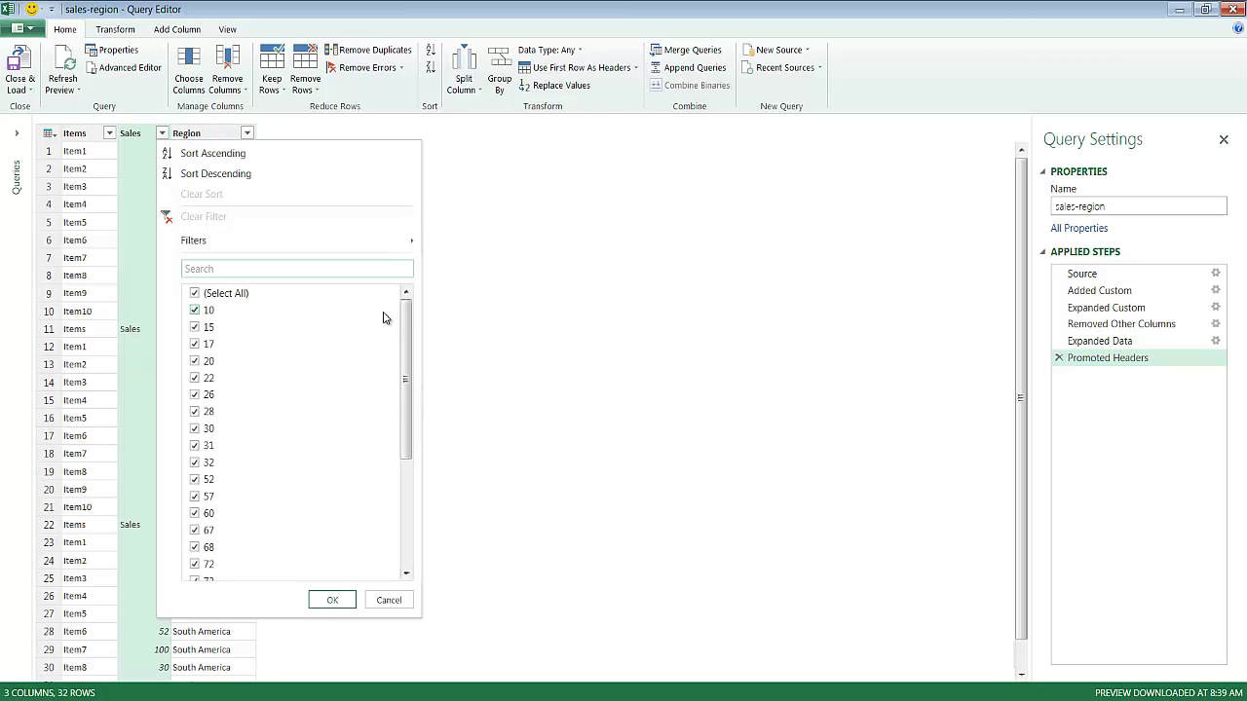
pyautogui.scroll(-4, 411, 341)
pyautogui.click(195, 574)
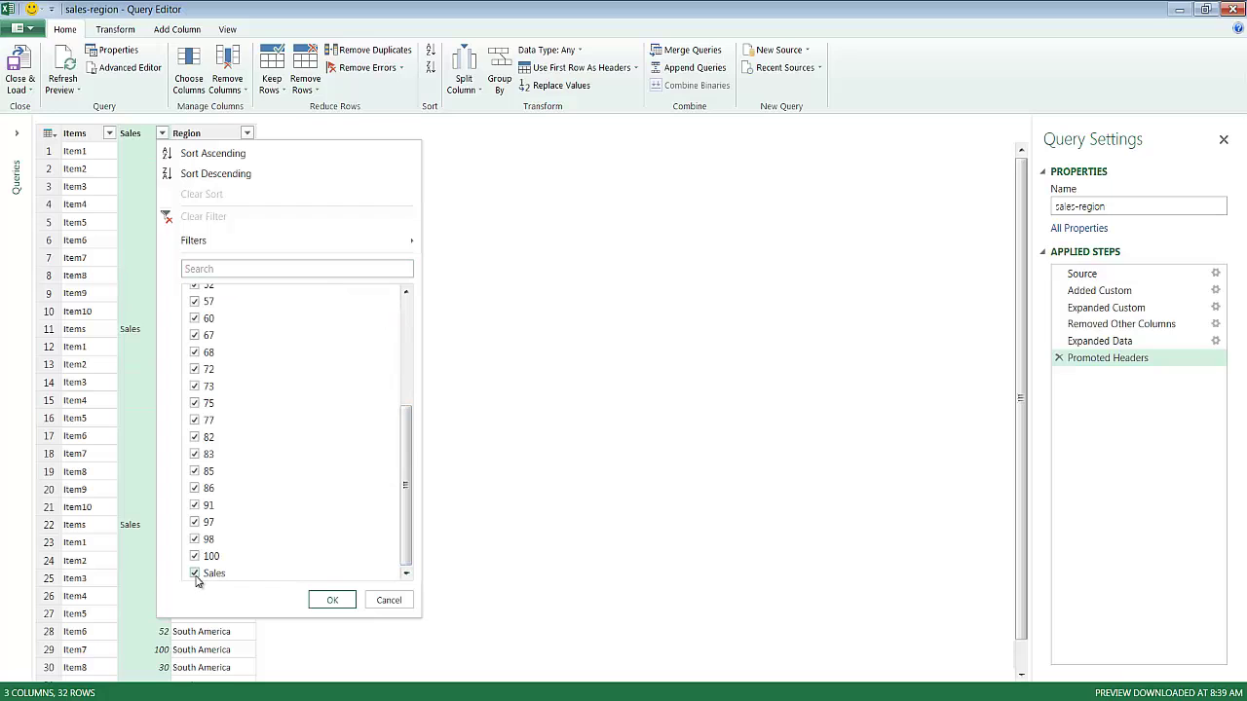
pyautogui.click(333, 601)
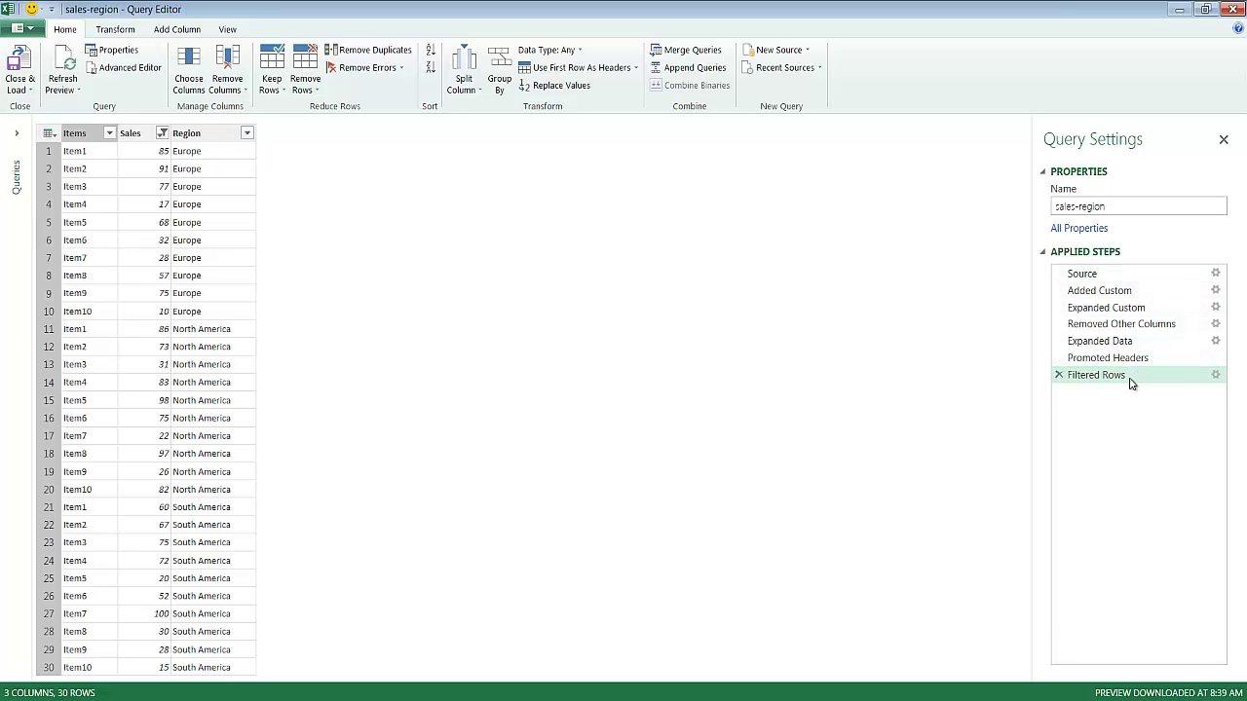
pyautogui.click(1106, 360)
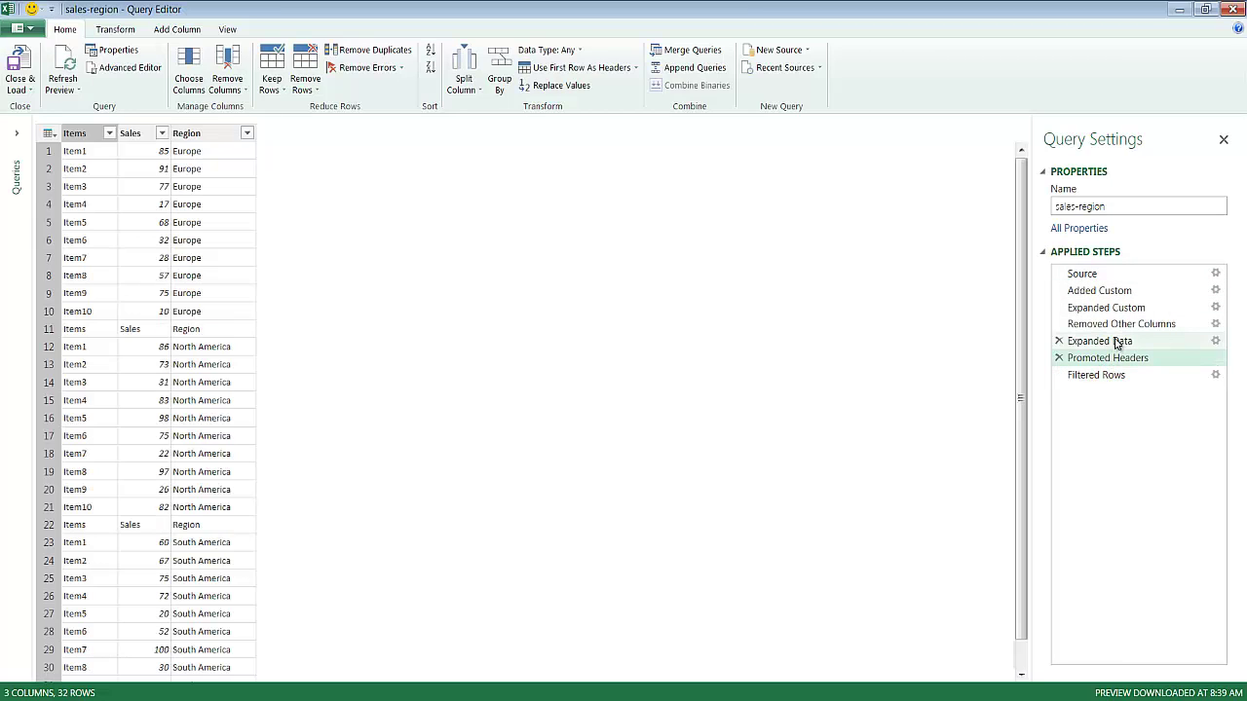
pyautogui.click(1082, 341)
pyautogui.click(1101, 375)
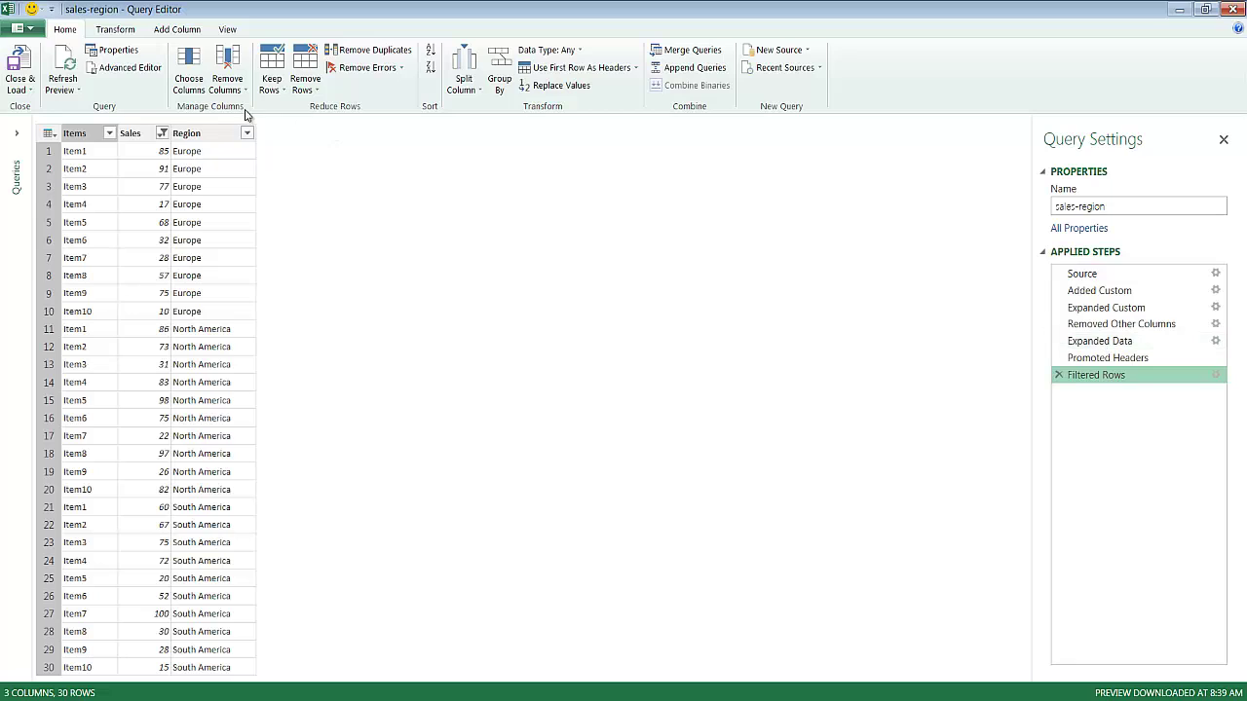
pyautogui.click(132, 70)
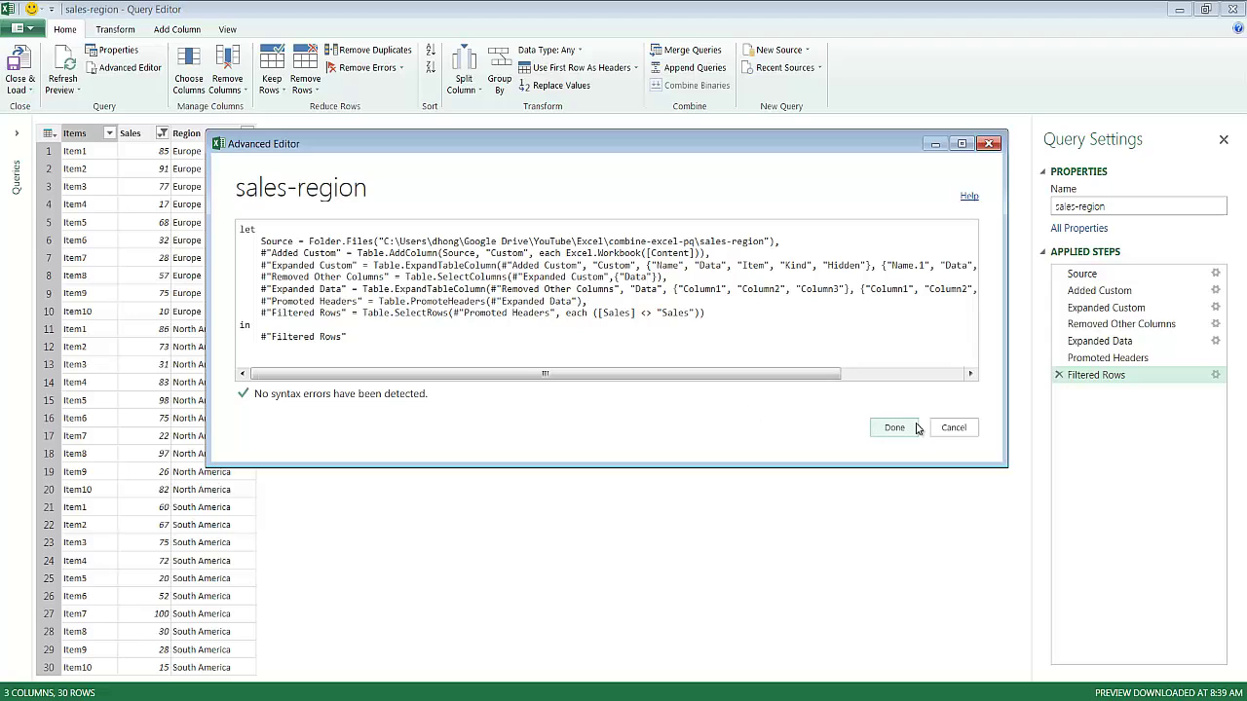
pyautogui.click(952, 430)
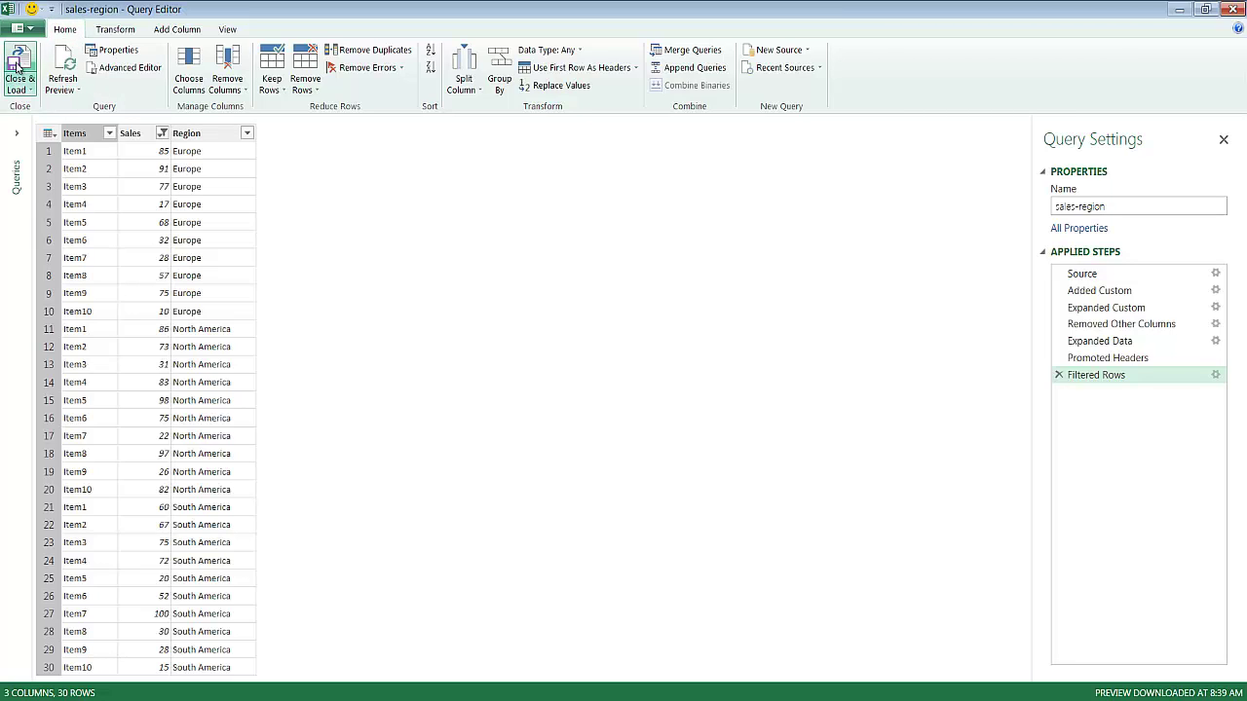
# Close & Load the query, creating the sales_region table with 30 rows on Sheet2.
pyautogui.click(17, 65)
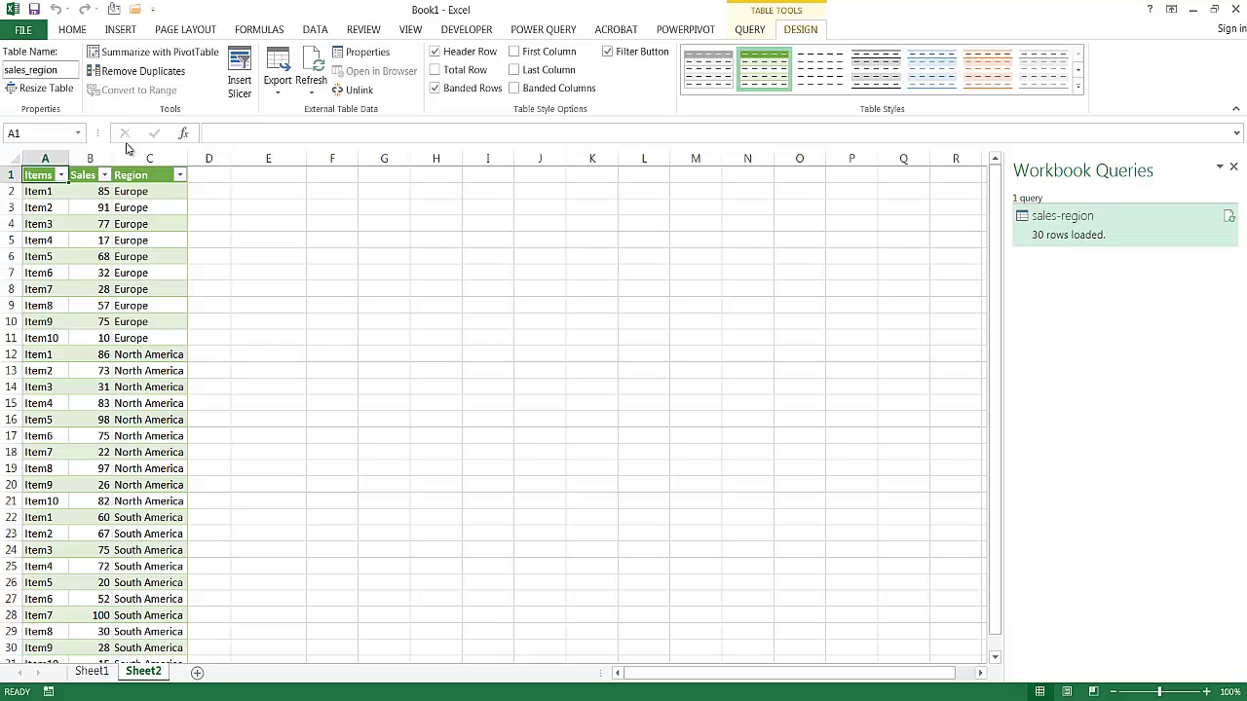
# Insert a PivotTable from the sales_region table on the existing worksheet at cell F4.
pyautogui.click(118, 31)
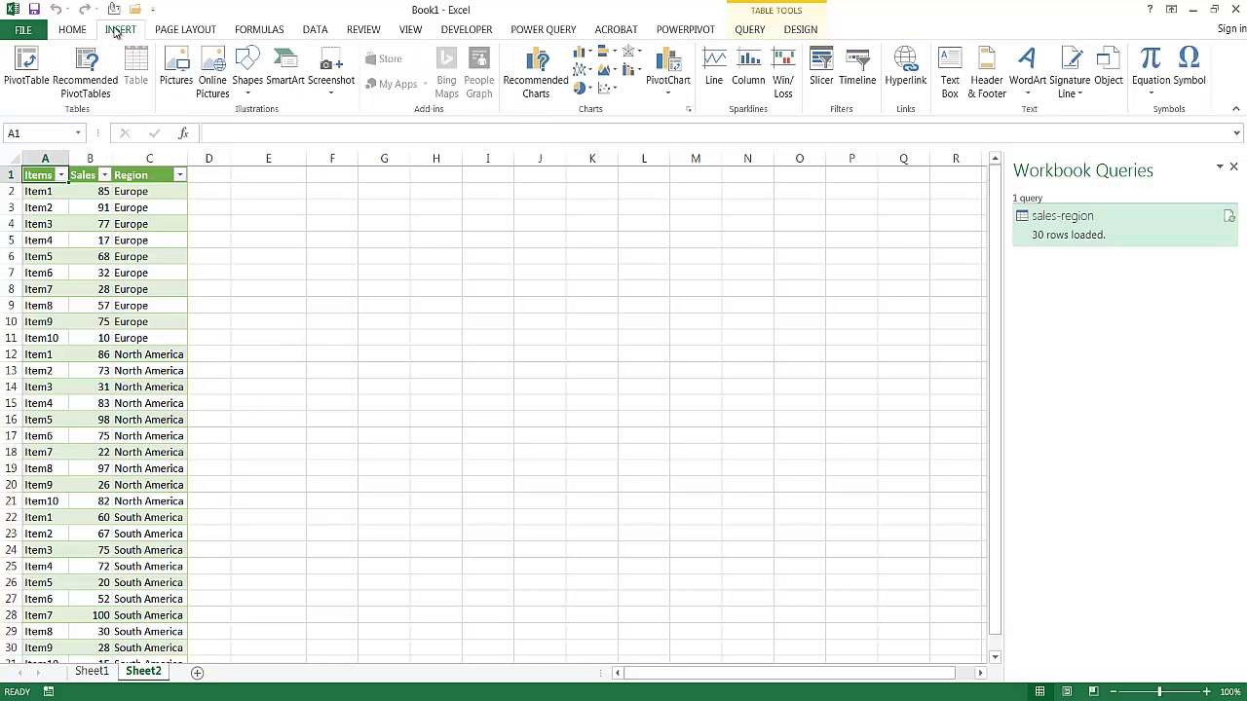
pyautogui.click(27, 70)
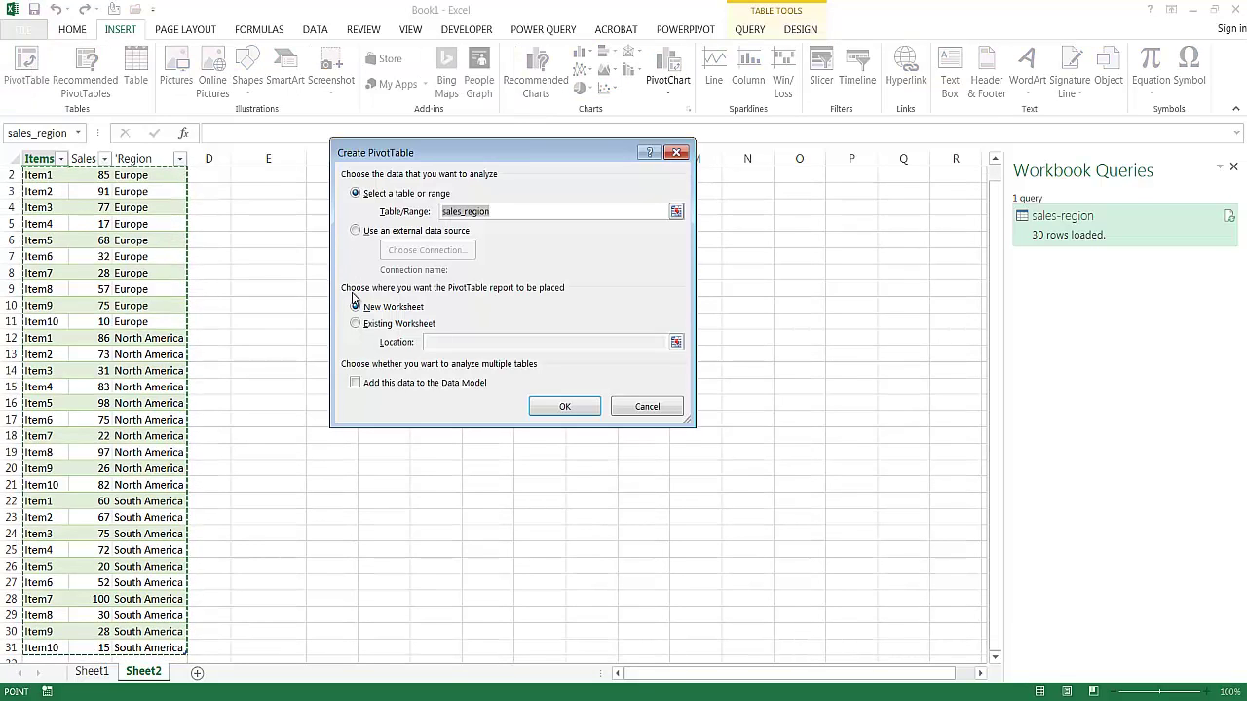
pyautogui.hotkey('alt', 'e')
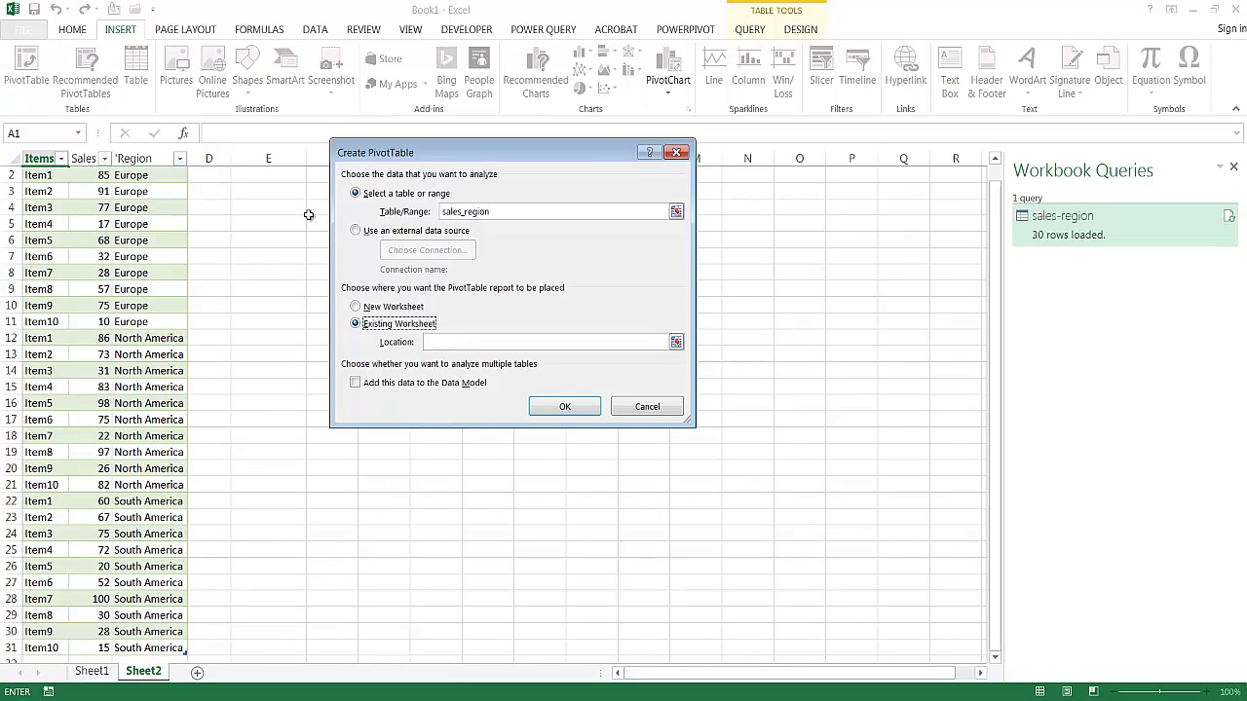
pyautogui.click(314, 207)
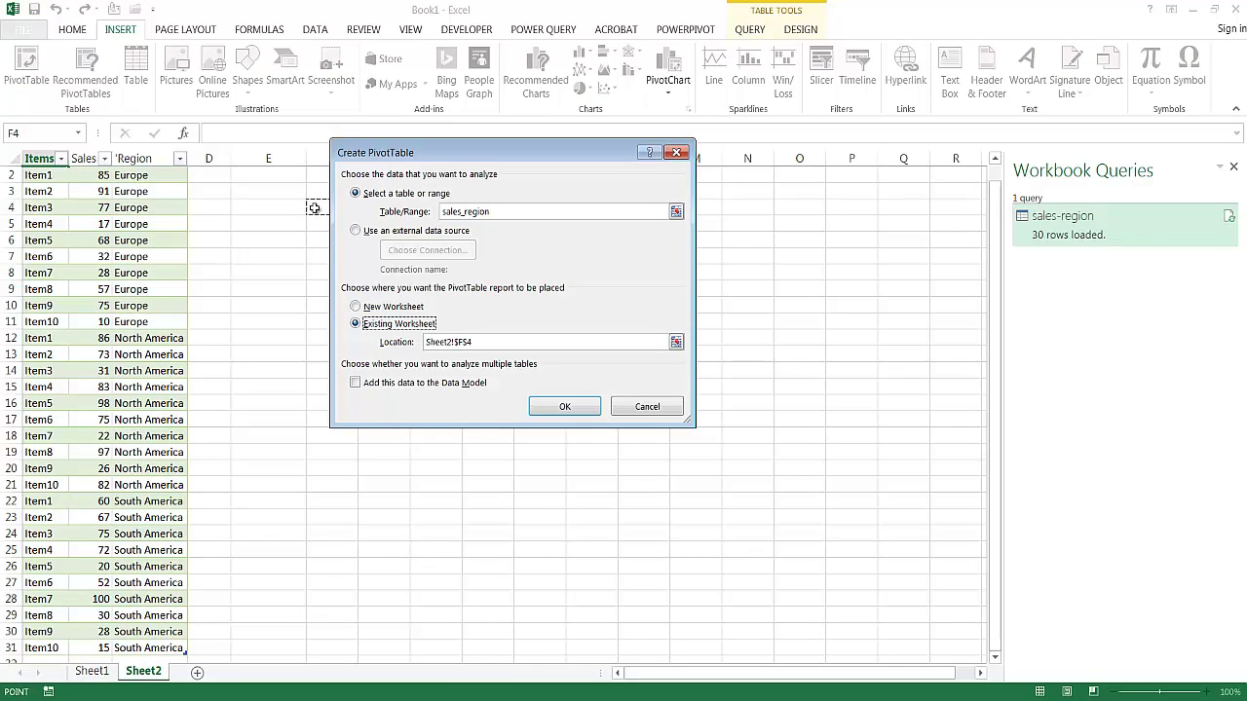
pyautogui.click(544, 410)
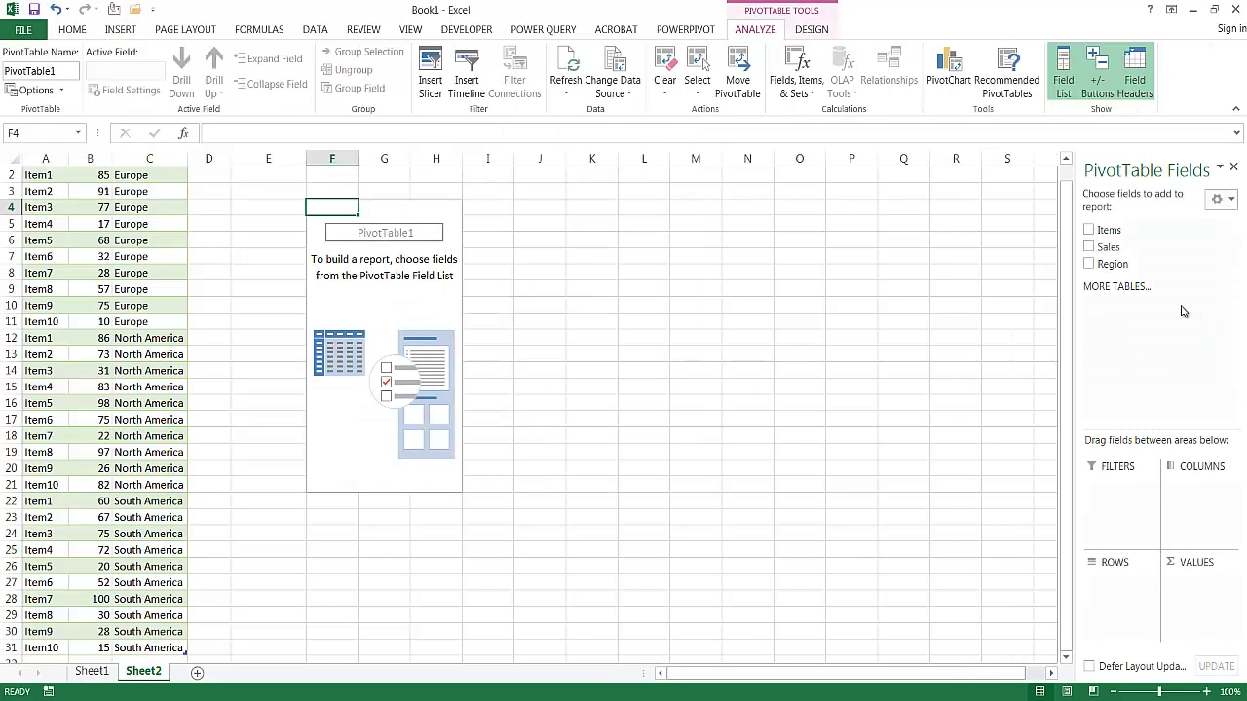
# Put Region in rows and summarize Sales by Count, confirming Europe's 10 sales.
pyautogui.moveTo(1110, 264); pyautogui.dragTo(1196, 594)
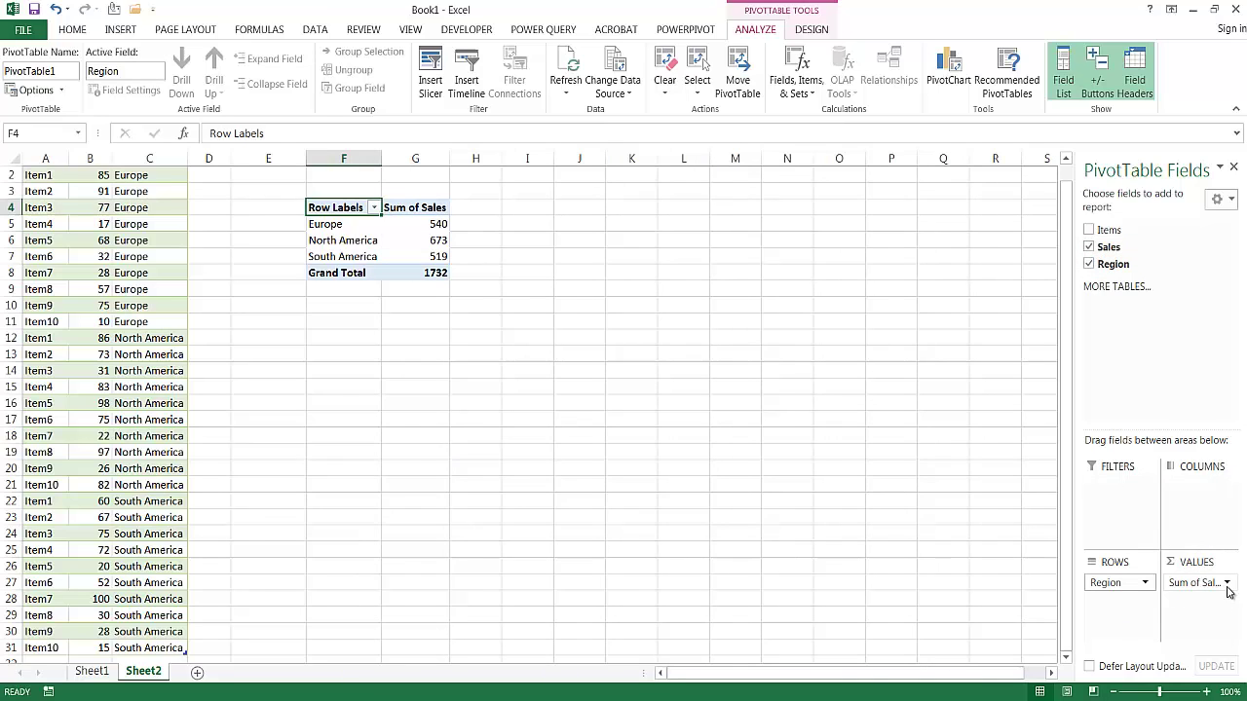
pyautogui.click(1229, 585)
pyautogui.click(1194, 555)
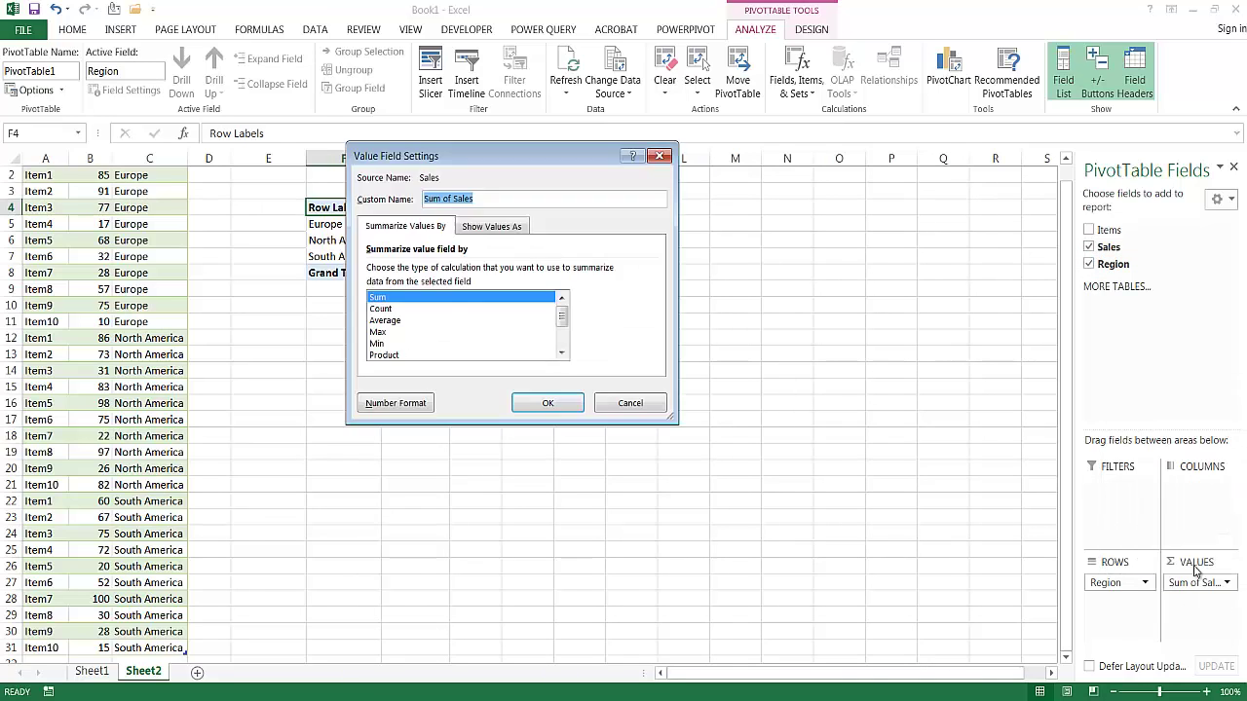
pyautogui.click(386, 309)
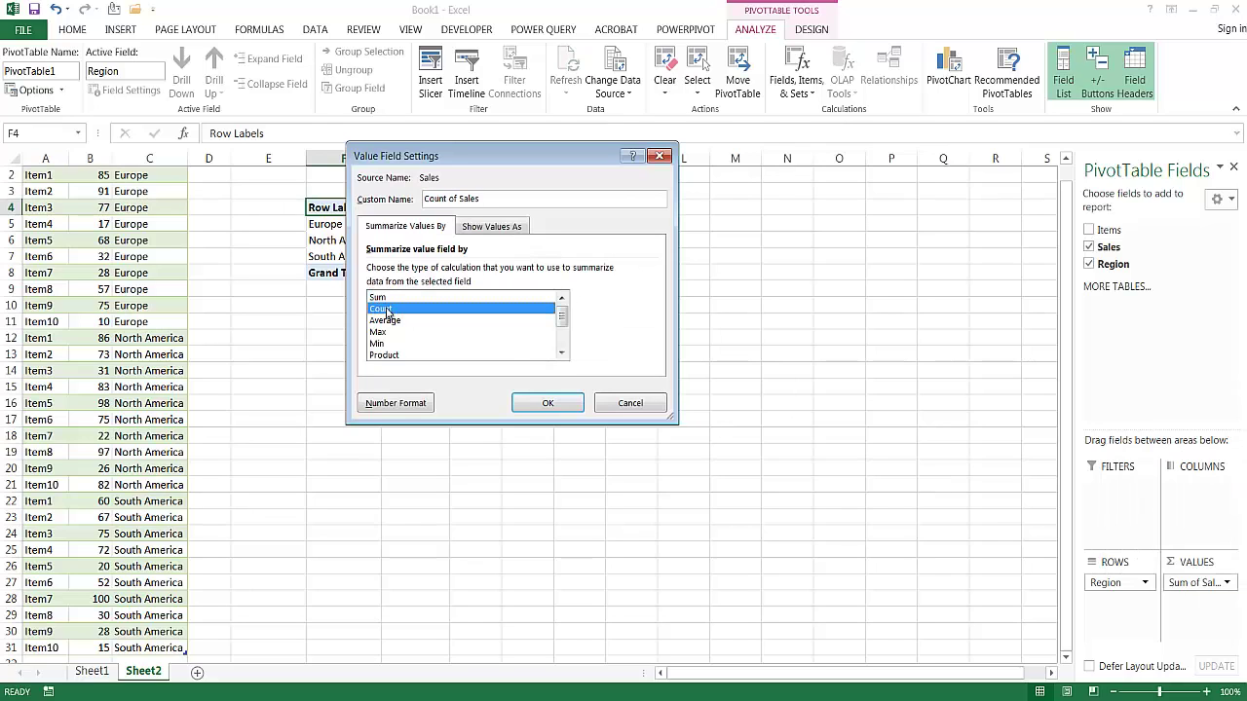
pyautogui.click(560, 405)
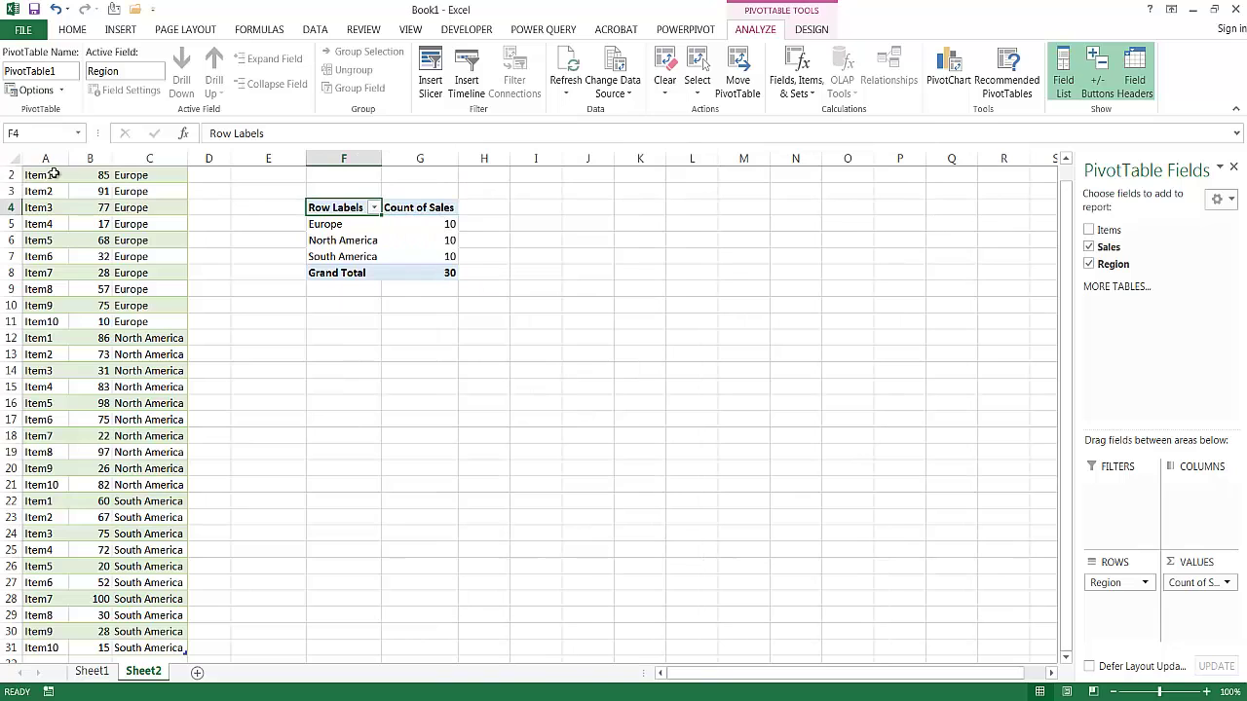
pyautogui.moveTo(89, 175); pyautogui.dragTo(107, 649)
pyautogui.click(416, 440)
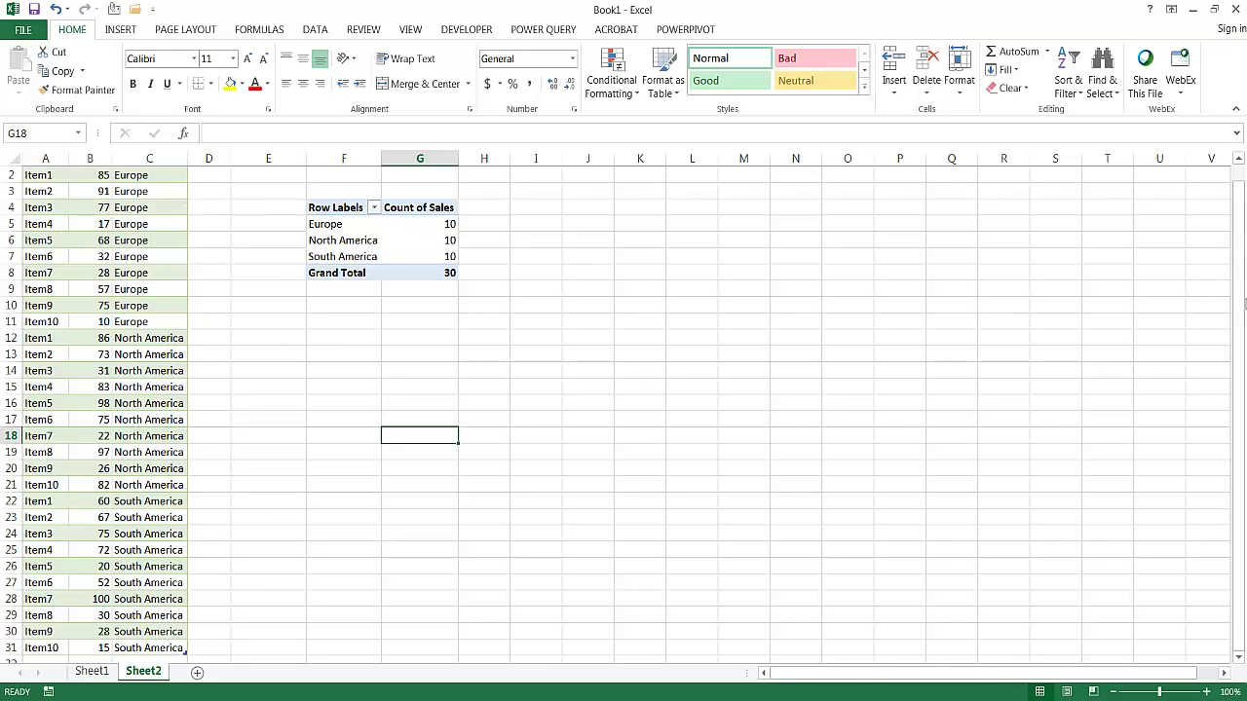
# Scroll the combine-excel-pq folder to show asia.xlsx and the sales-region folder.
pyautogui.scroll(1, 1242, 228)
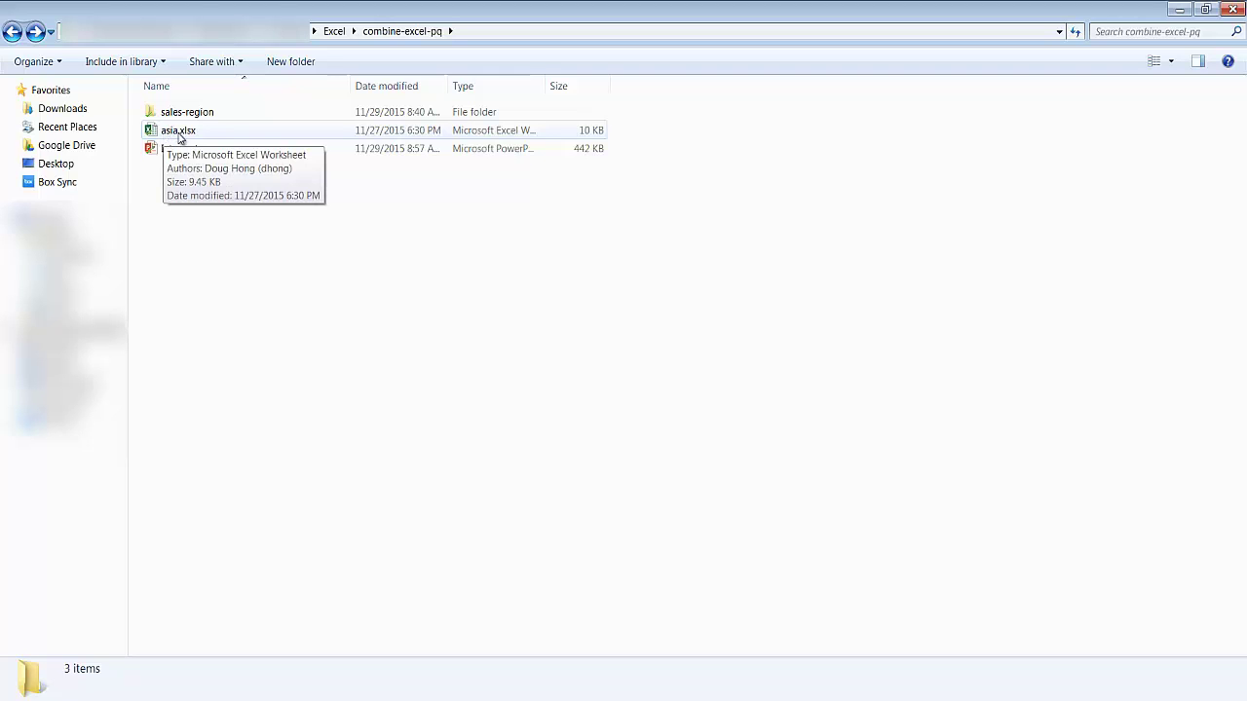
# Move asia.xlsx into the sales-region folder, verify four workbooks there, and return to Excel.
pyautogui.moveTo(178, 137); pyautogui.dragTo(190, 115)
pyautogui.doubleClick(190, 113)
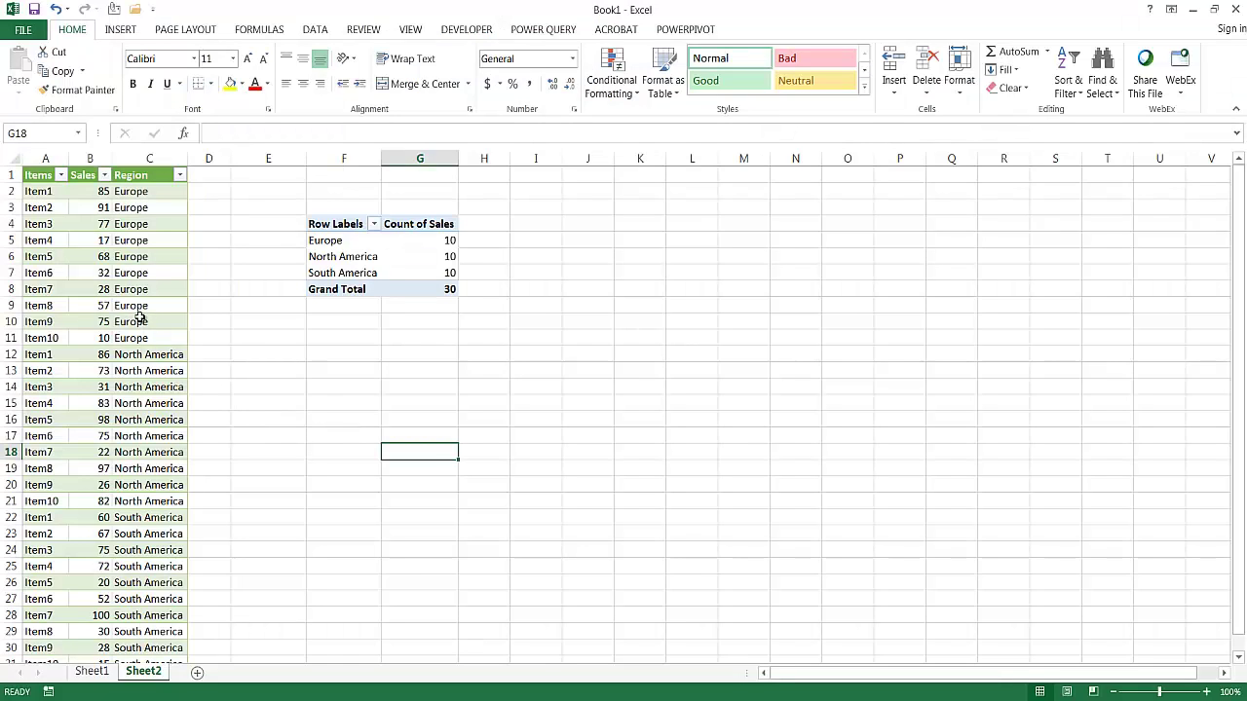
pyautogui.click(139, 319)
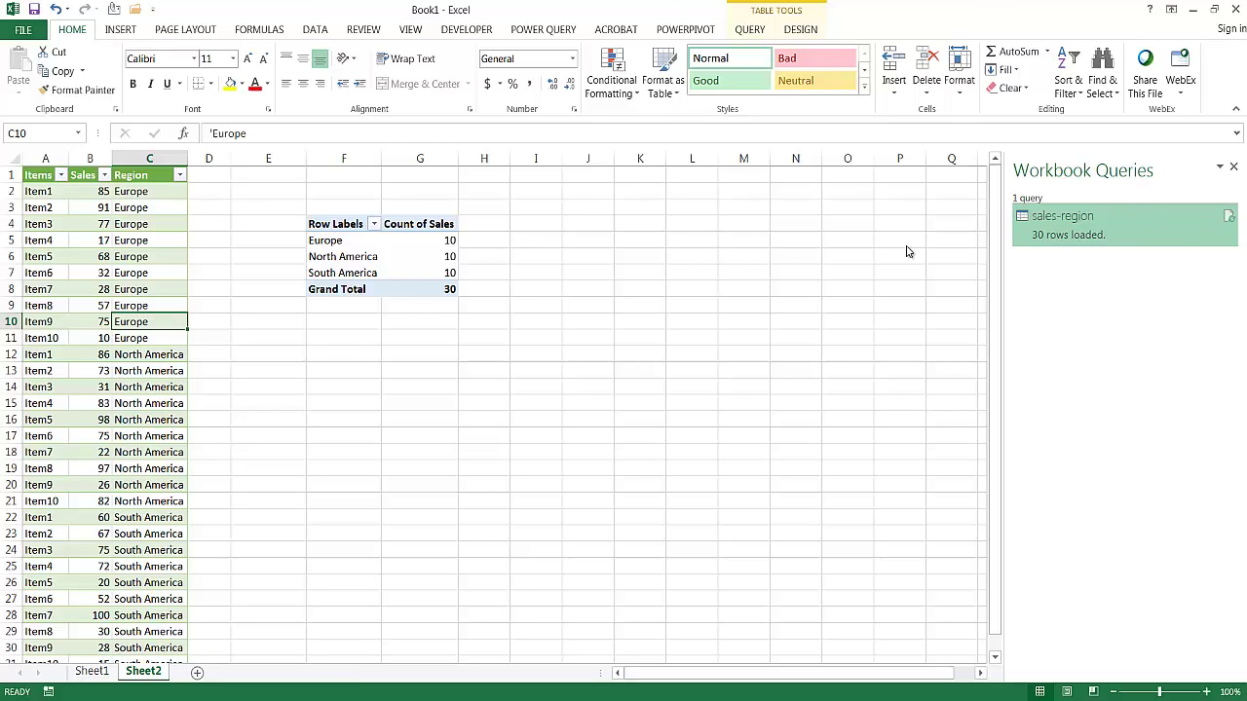
# Refresh the sales-region query table so it loads 40 rows including ten Asia rows.
pyautogui.moveTo(1227, 216)
pyautogui.click(93, 276)
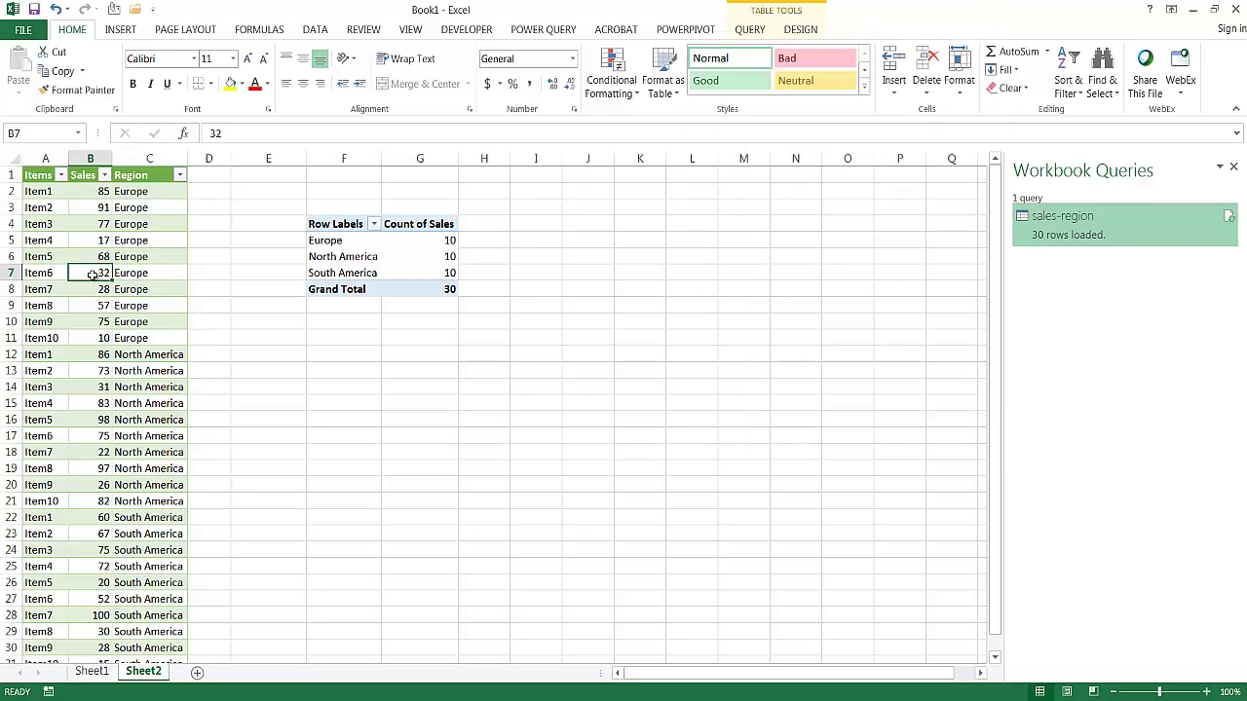
pyautogui.rightClick(95, 278)
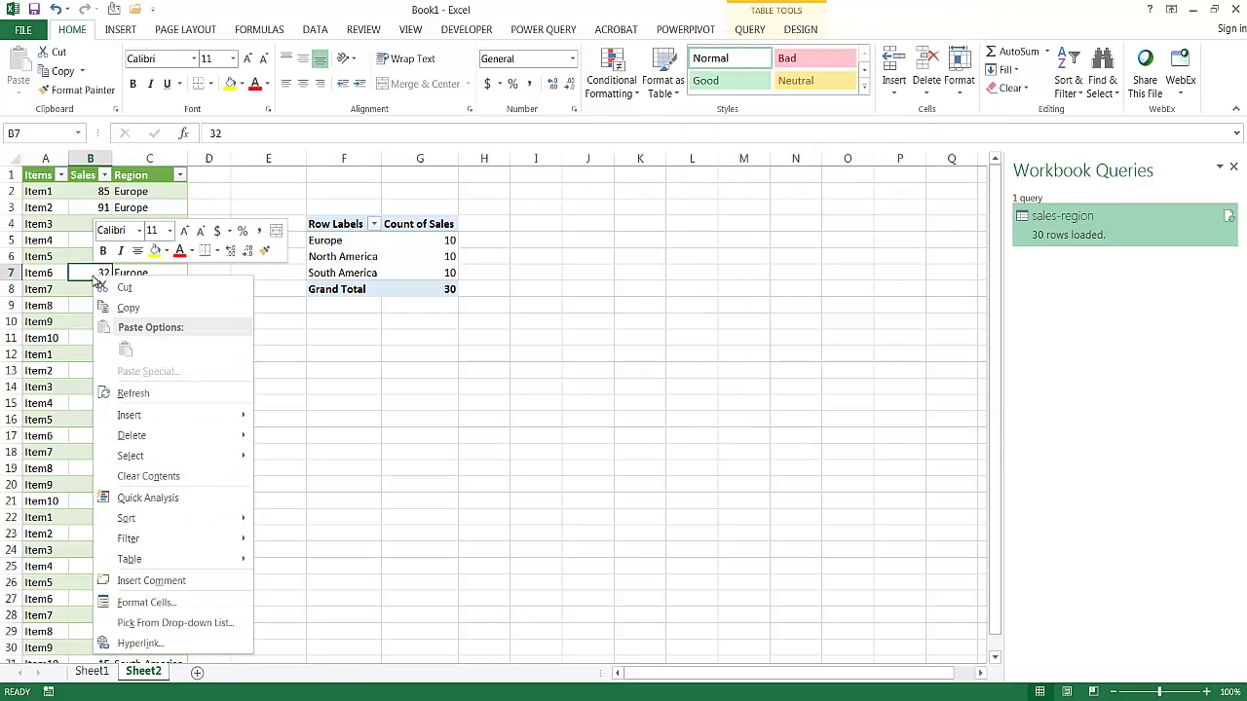
pyautogui.click(133, 393)
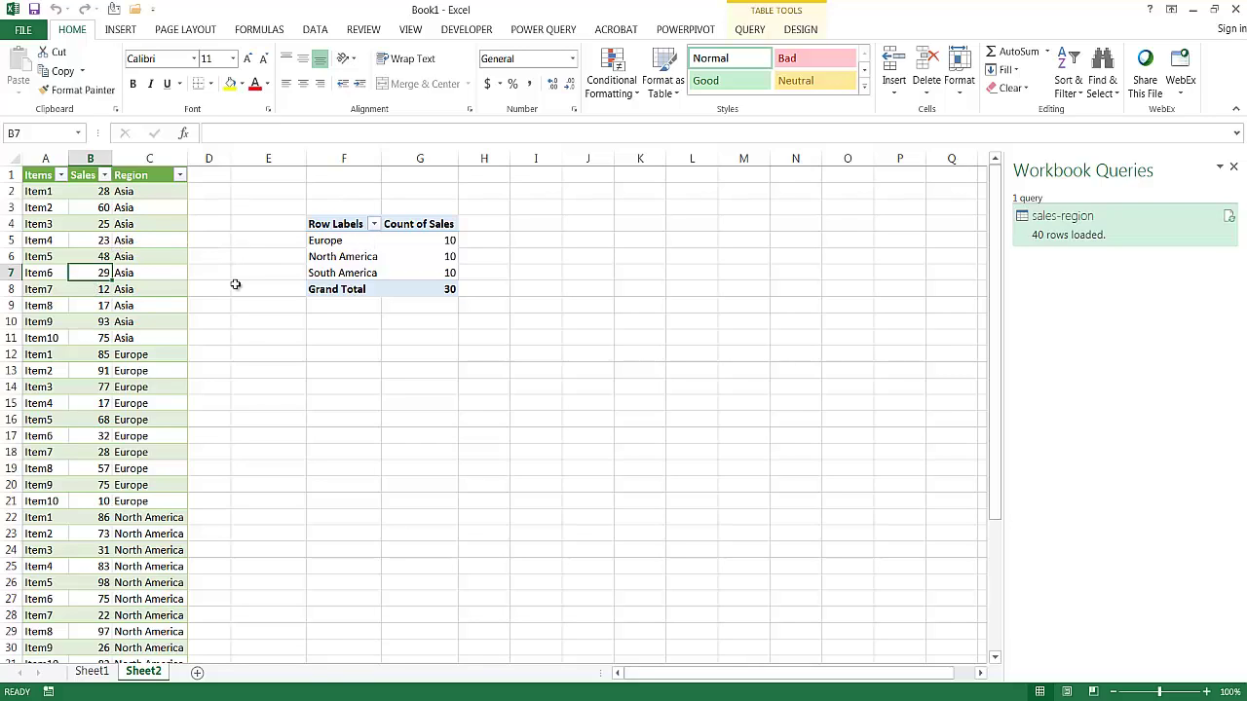
# Refresh the pivot table so Asia shows a count of 10 and the total reaches 40.
pyautogui.click(343, 255)
pyautogui.rightClick(343, 256)
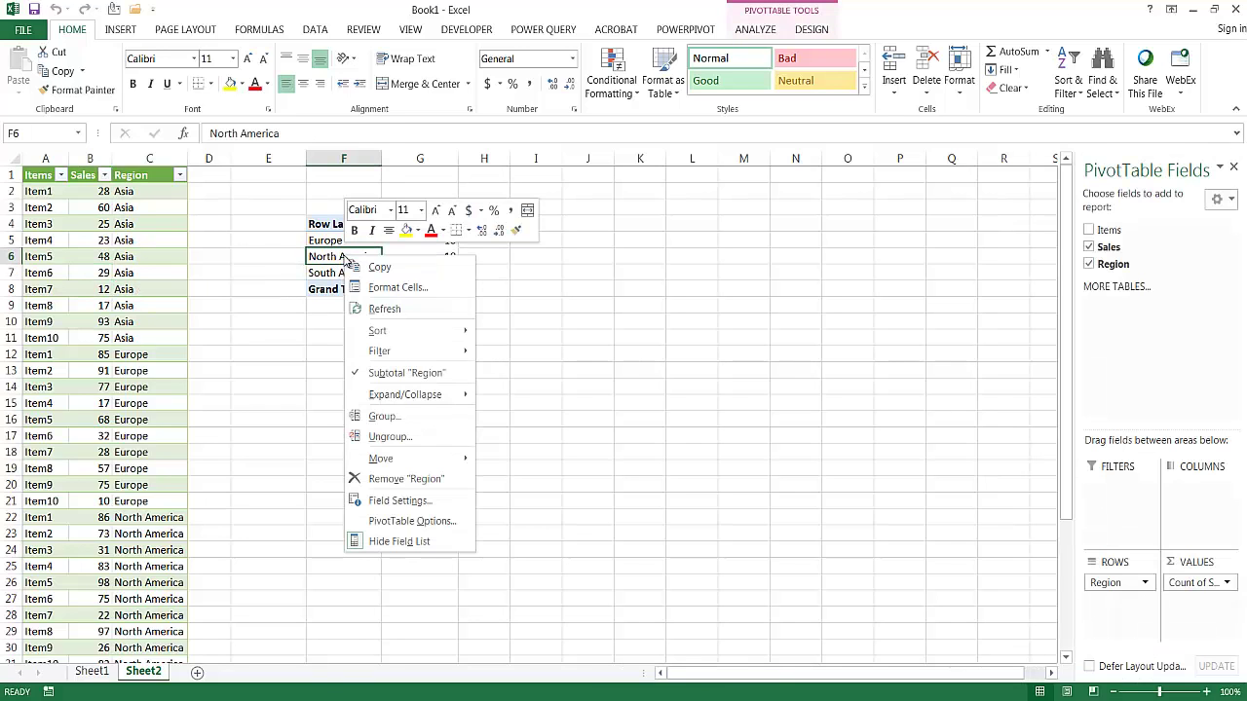
pyautogui.click(390, 309)
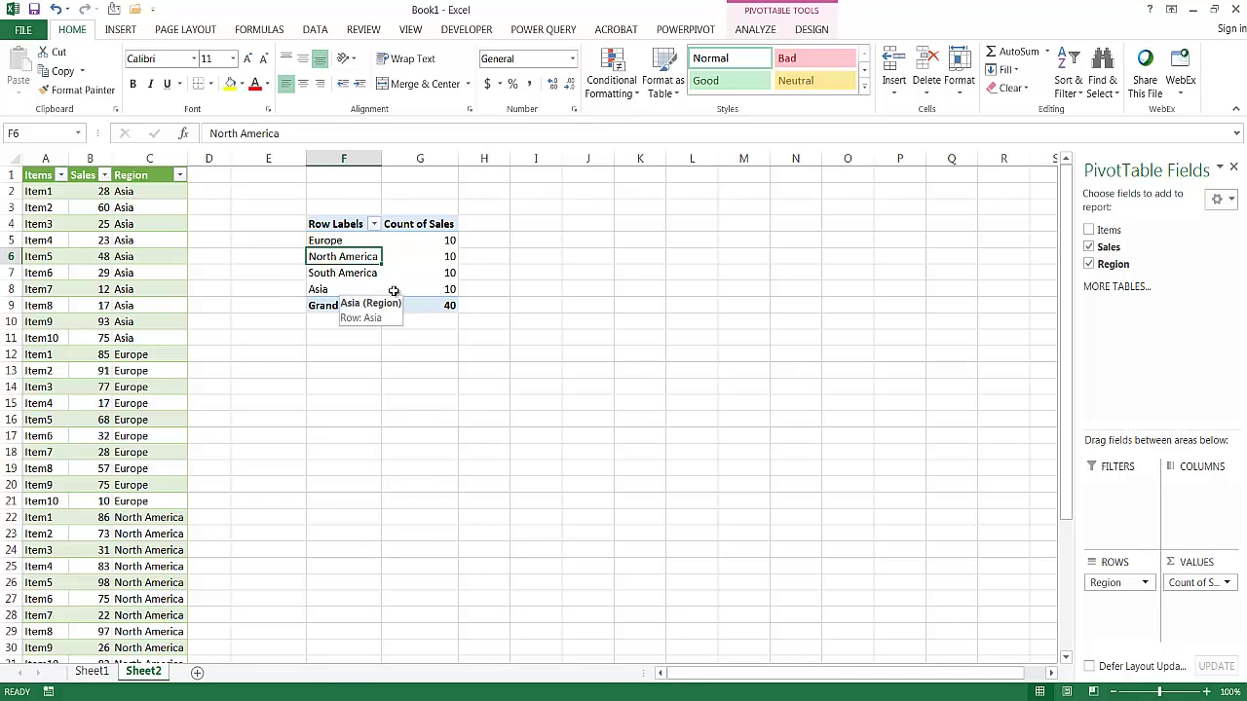
pyautogui.moveTo(95, 191); pyautogui.dragTo(101, 334)
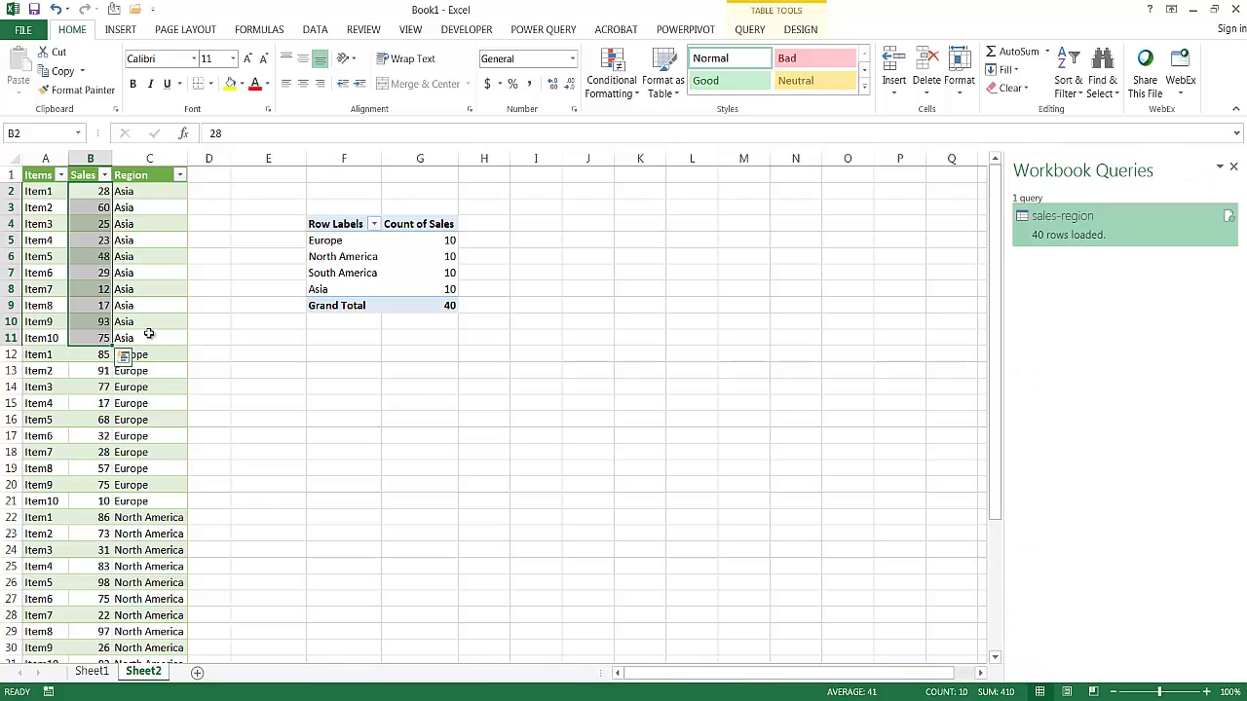